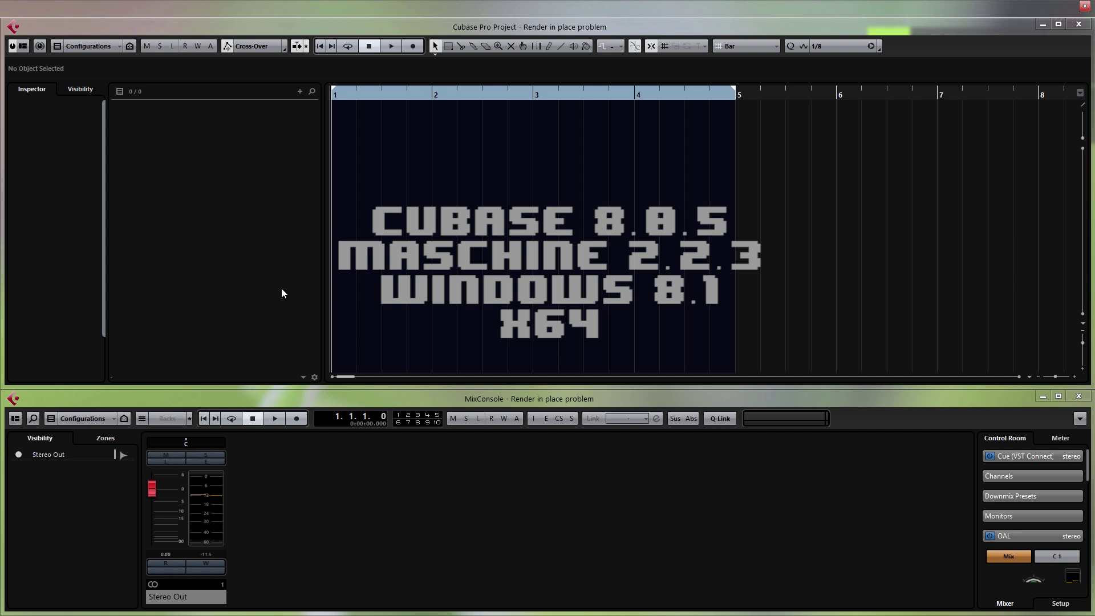
# Step: Add a Maschine 2 instrument track and move its plugin window beside the project
pyautogui.rightClick(218, 183)
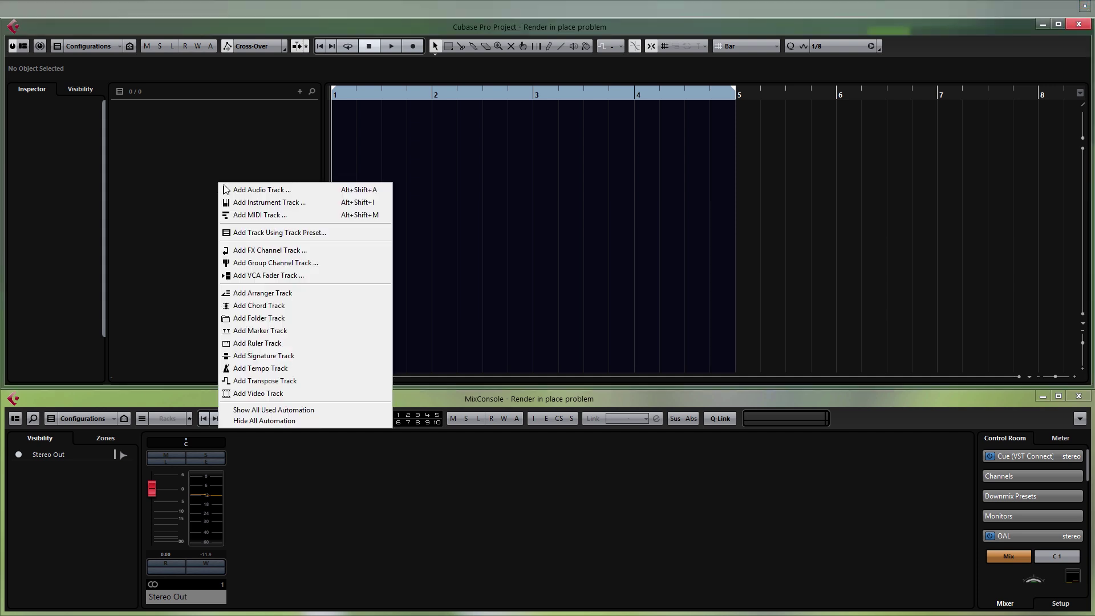
pyautogui.click(303, 205)
pyautogui.click(365, 220)
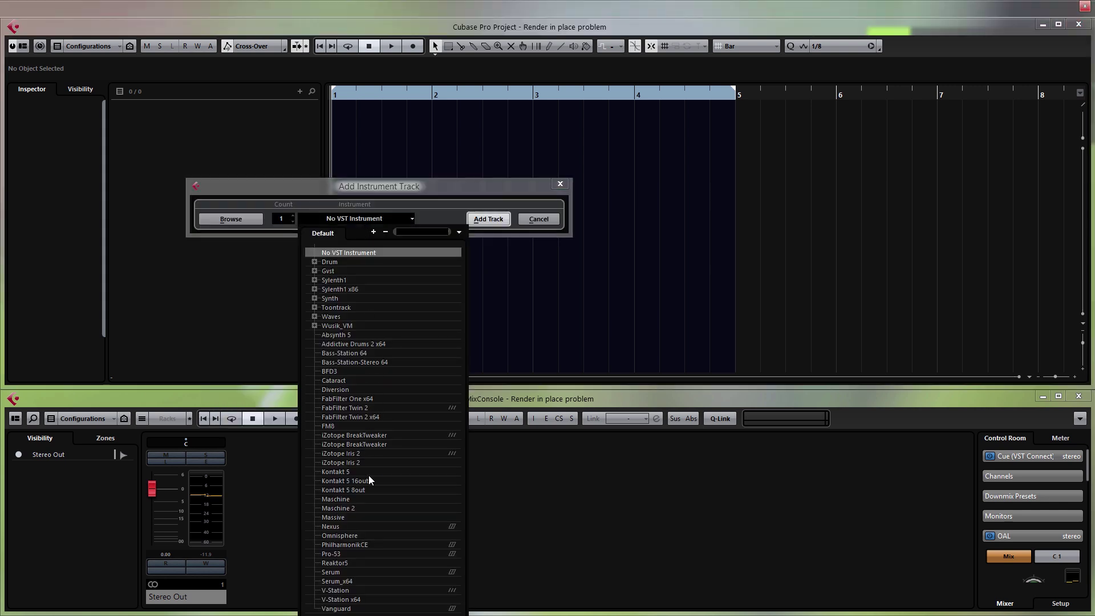
pyautogui.click(366, 507)
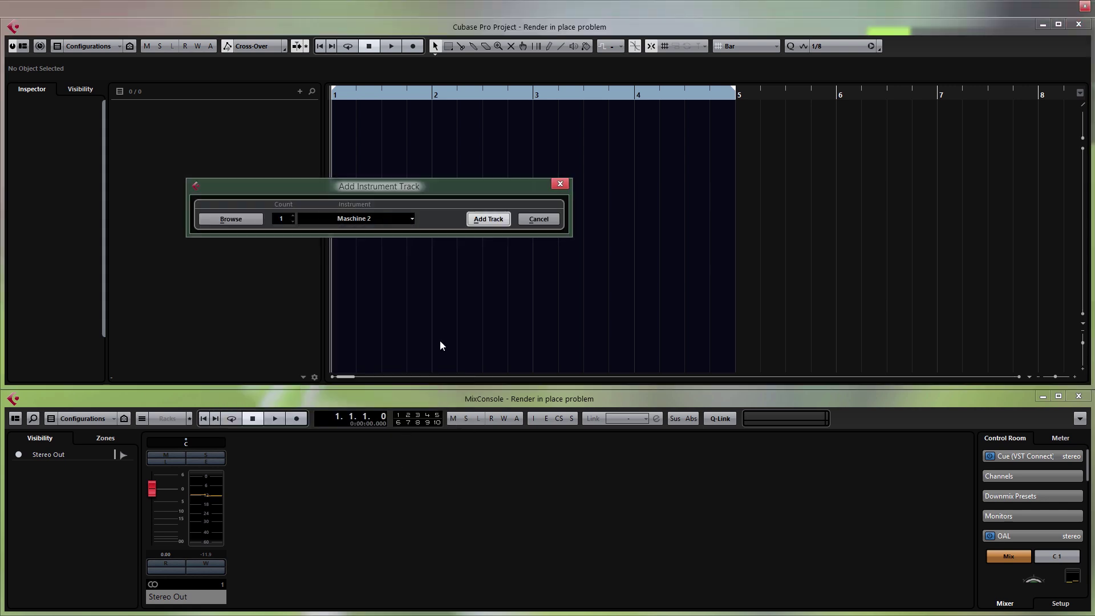
pyautogui.click(494, 221)
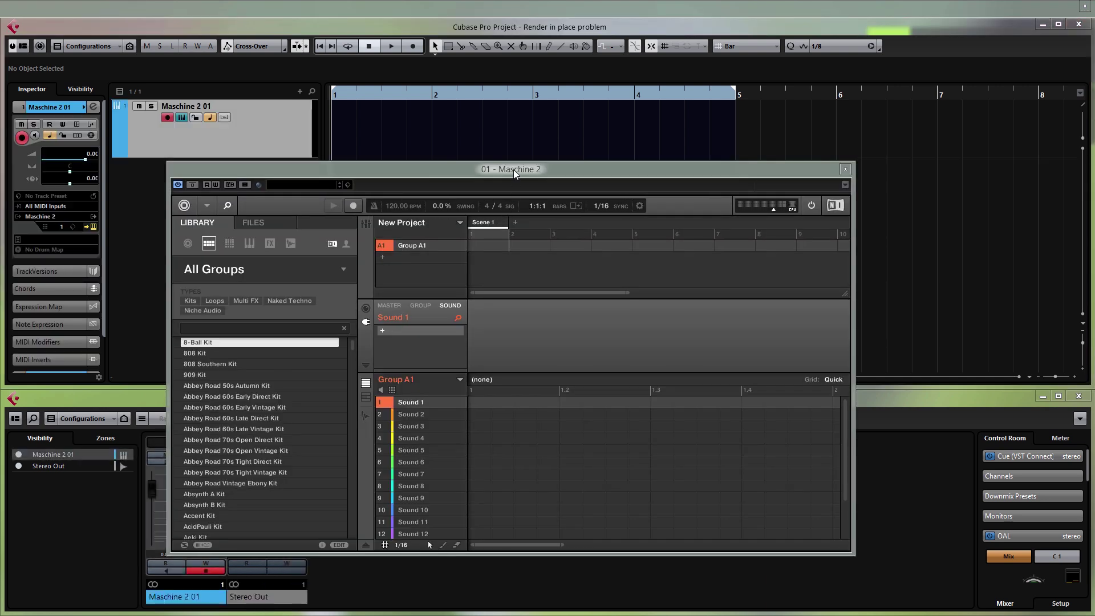
pyautogui.moveTo(514, 170); pyautogui.dragTo(659, 146)
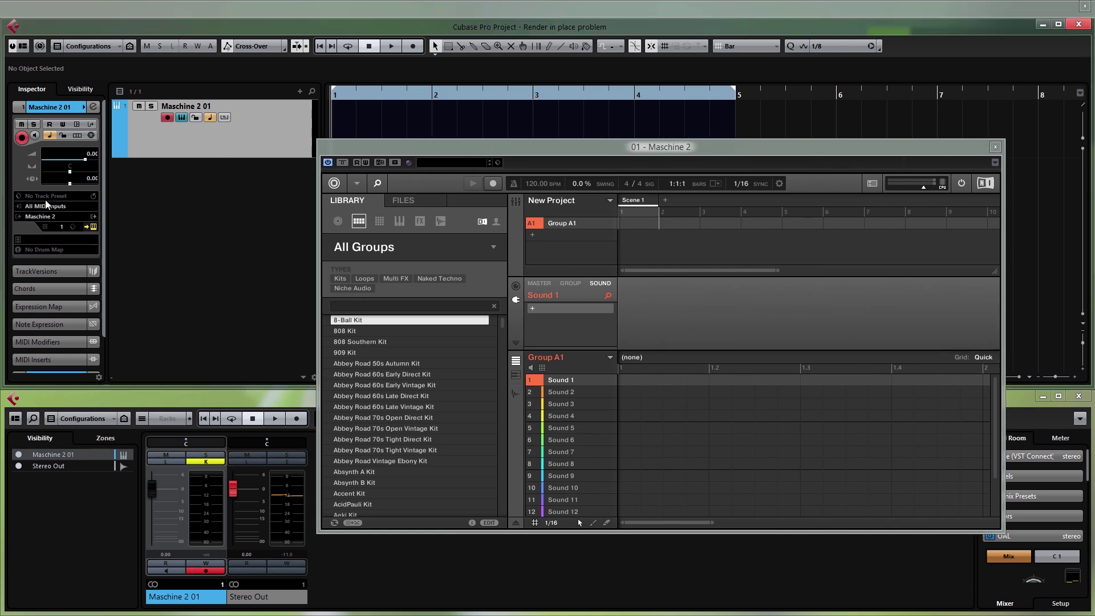
pyautogui.click(73, 210)
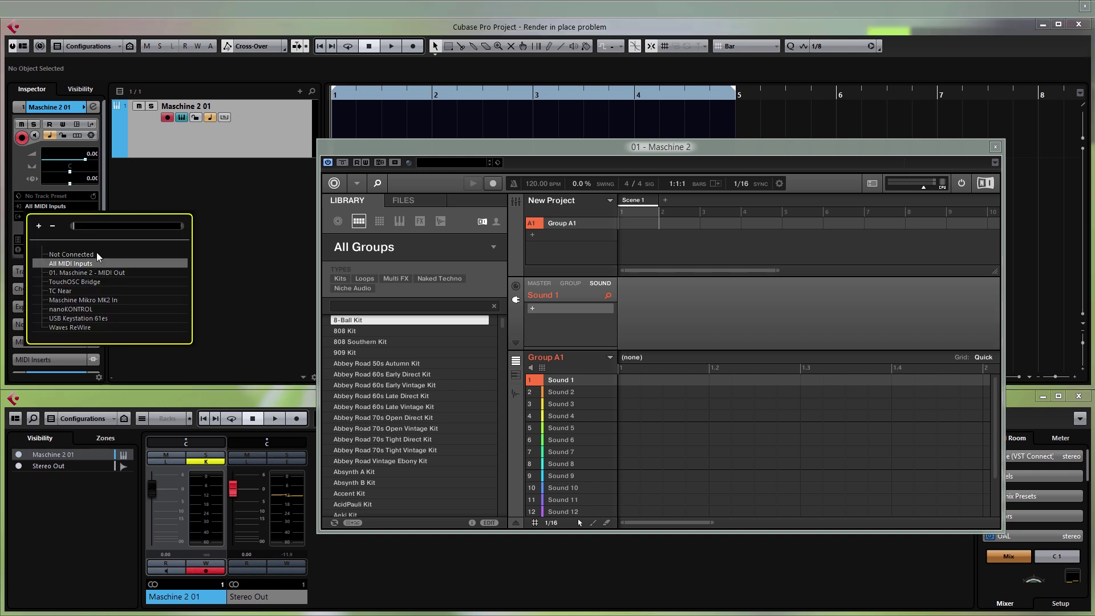
# Step: Set the track's MIDI input to 01. Maschine 2 - MIDI Out and load Ame Kit into Maschine
pyautogui.click(76, 274)
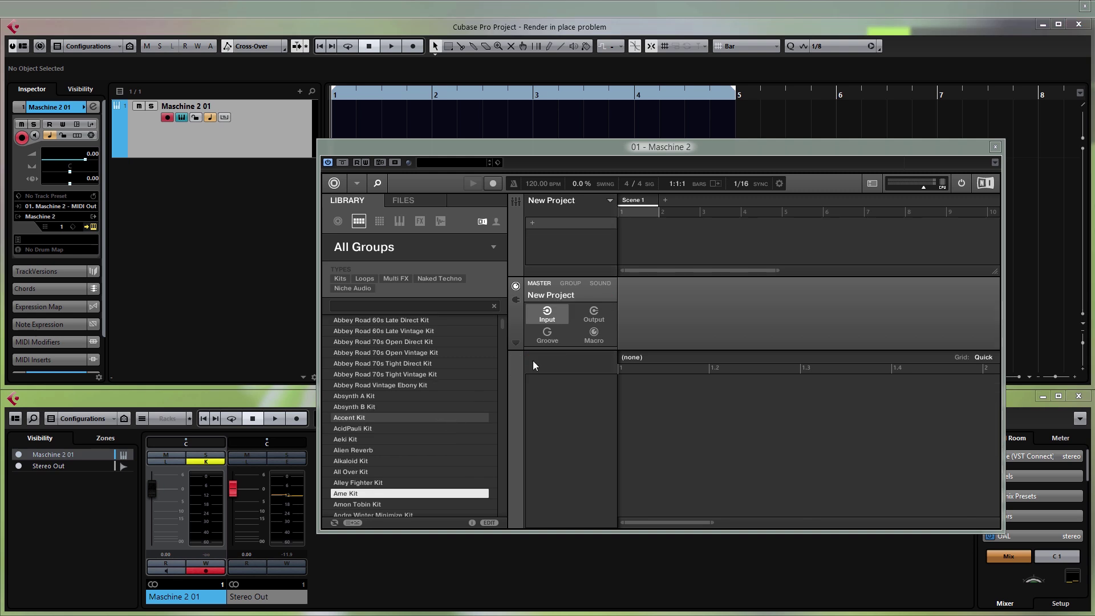
pyautogui.scroll(-2, 451, 460)
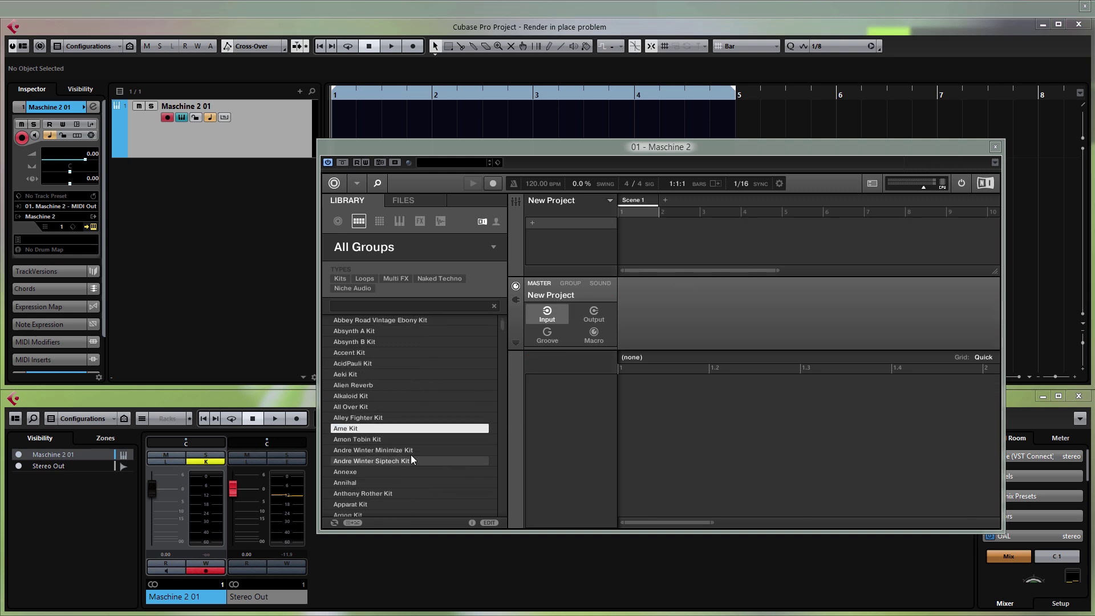
pyautogui.click(382, 430)
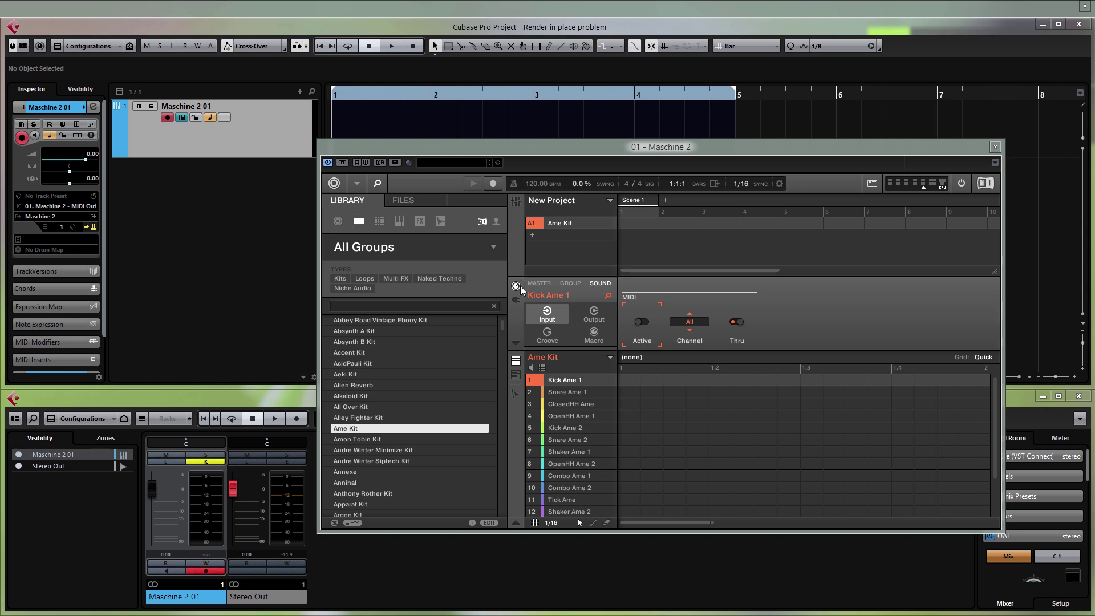
# Step: Make the Ame Kit group accept MIDI input on channel 1 with root note F2
pyautogui.click(569, 284)
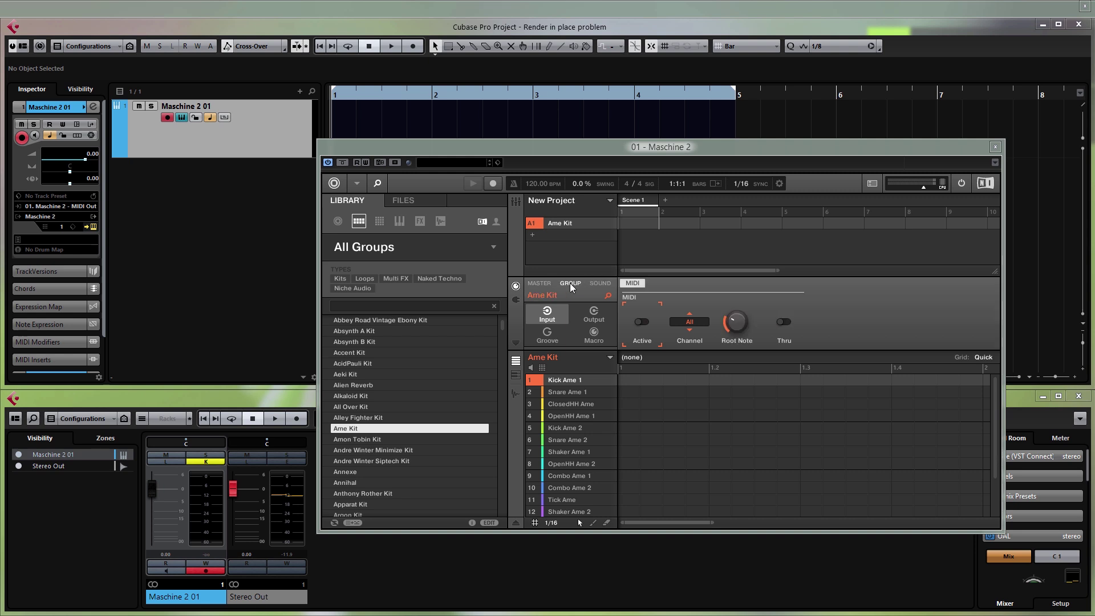
pyautogui.click(646, 321)
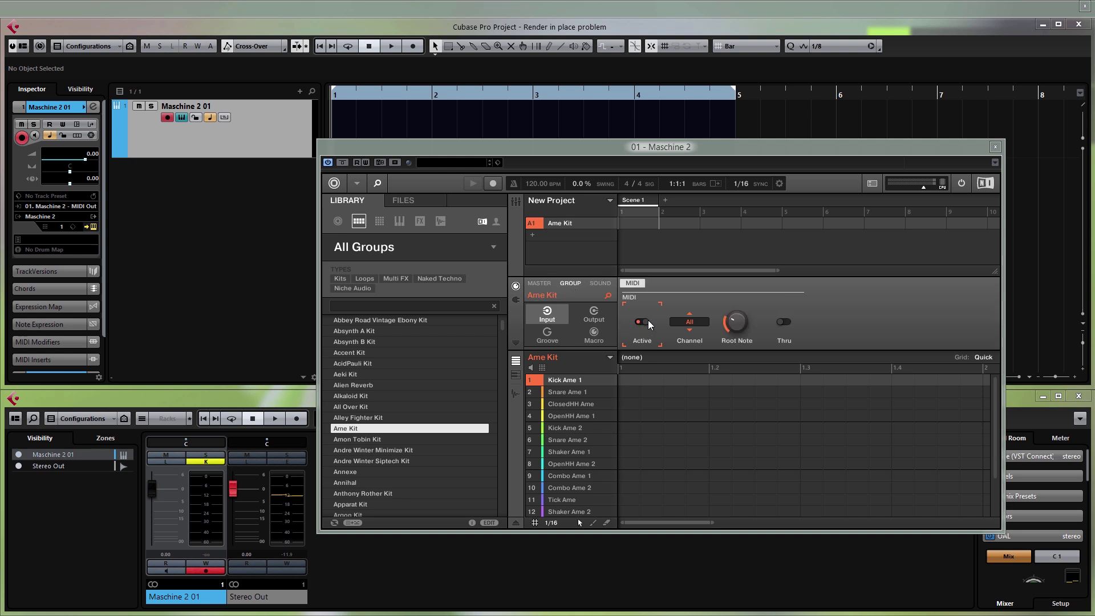
pyautogui.click(699, 323)
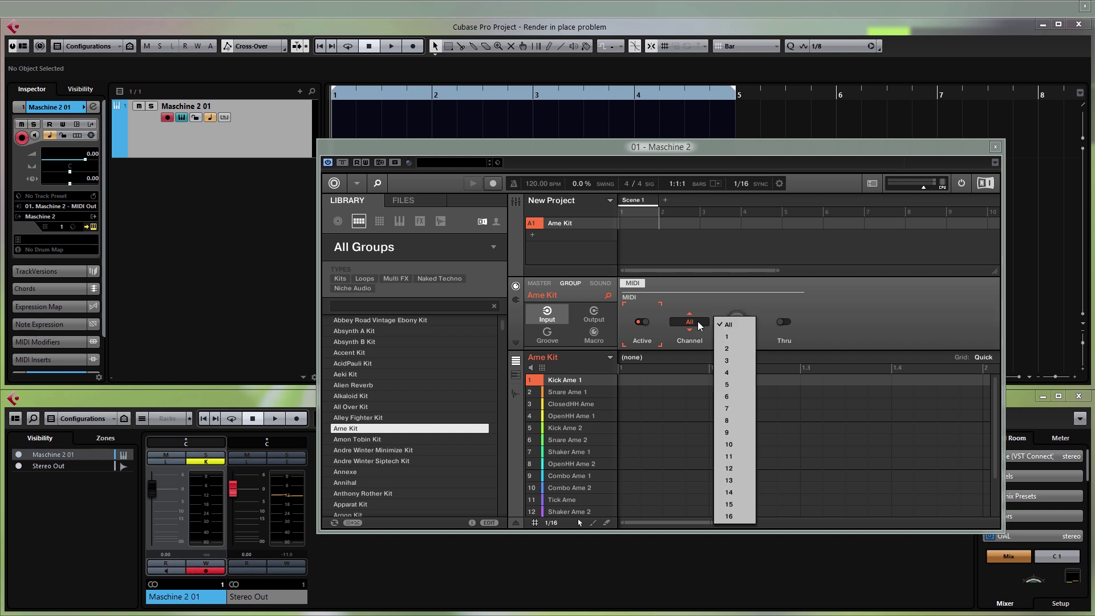
pyautogui.click(737, 336)
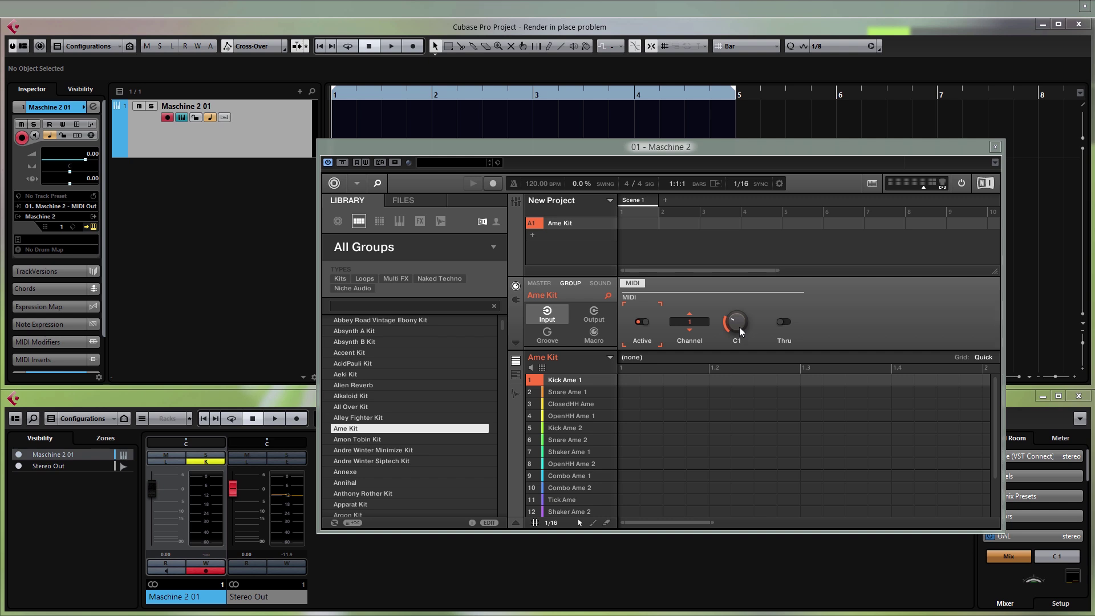
pyautogui.moveTo(738, 324); pyautogui.dragTo(738, 308)
pyautogui.click(600, 285)
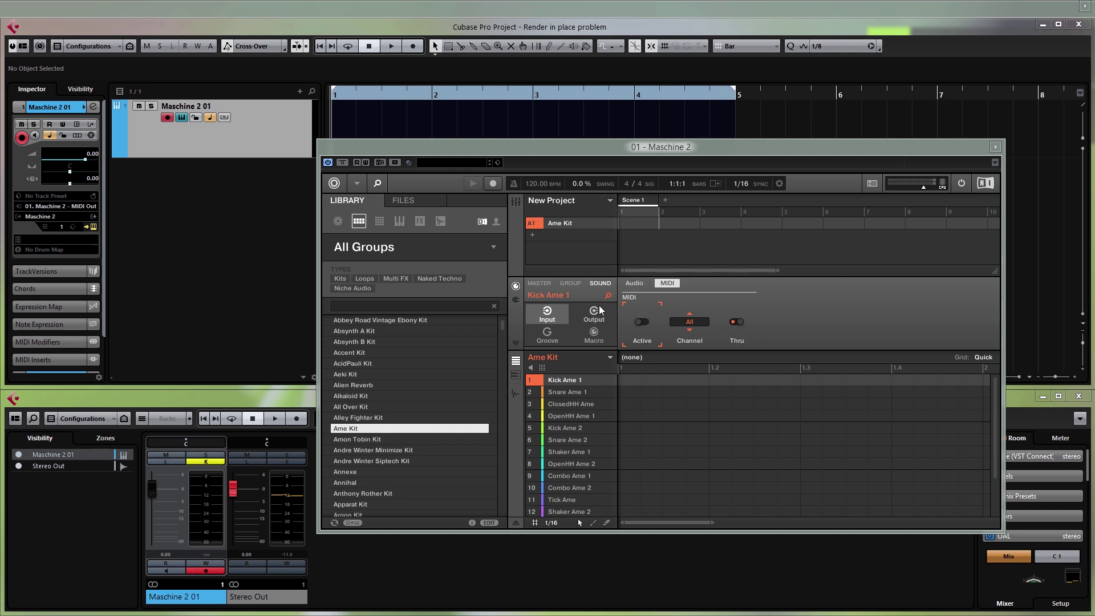
# Step: Route the OpenHH Ame 1 sound's MIDI output to Host on channel 1
pyautogui.click(667, 284)
pyautogui.click(569, 417)
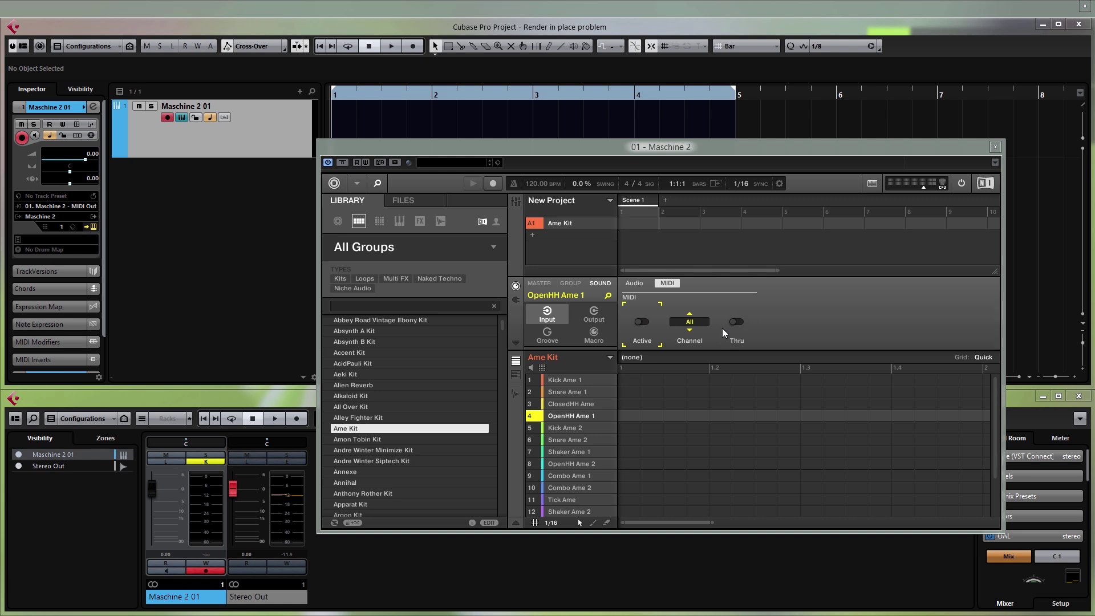
pyautogui.click(596, 317)
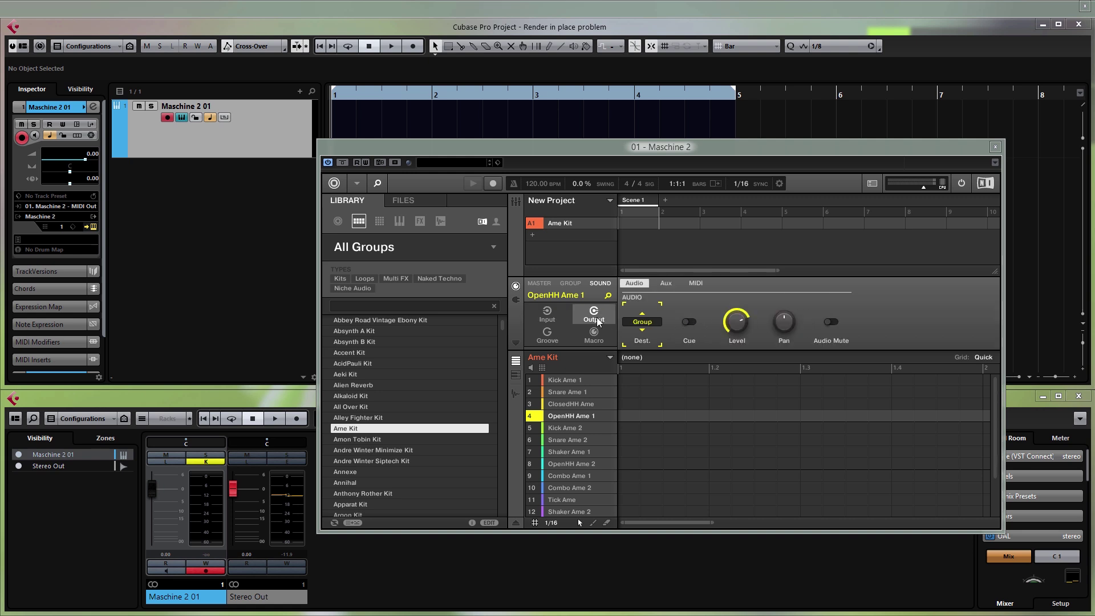
pyautogui.click(695, 284)
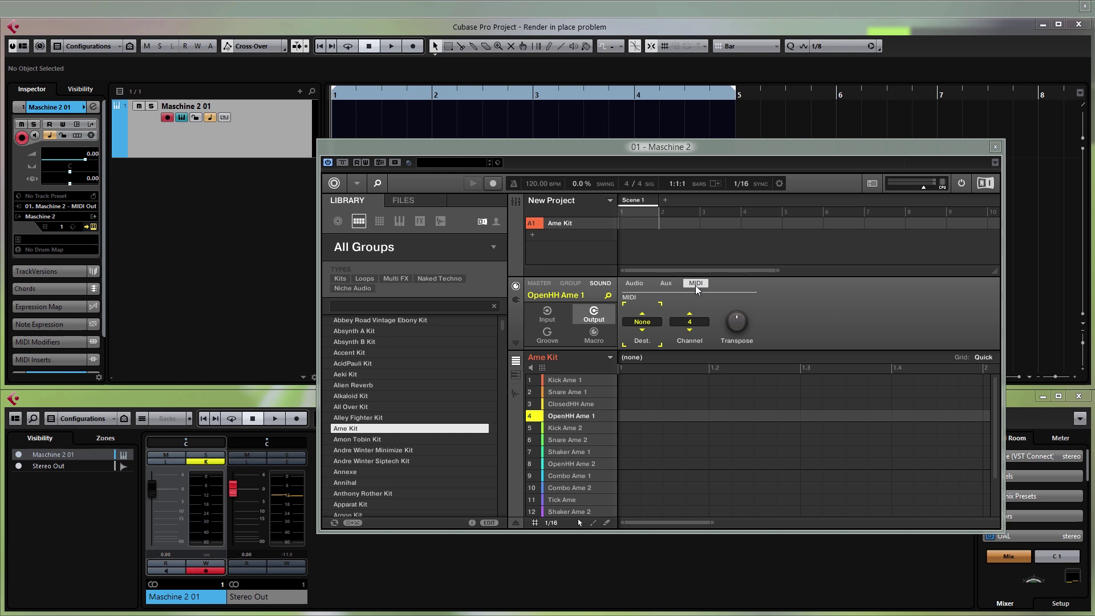
pyautogui.click(654, 322)
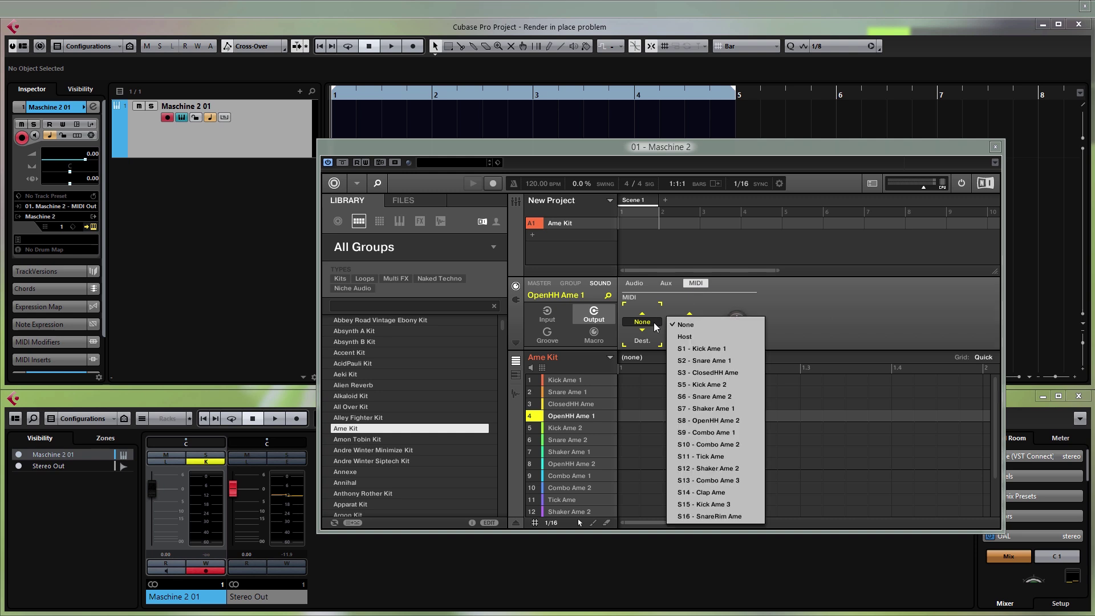
pyautogui.click(684, 337)
pyautogui.click(704, 319)
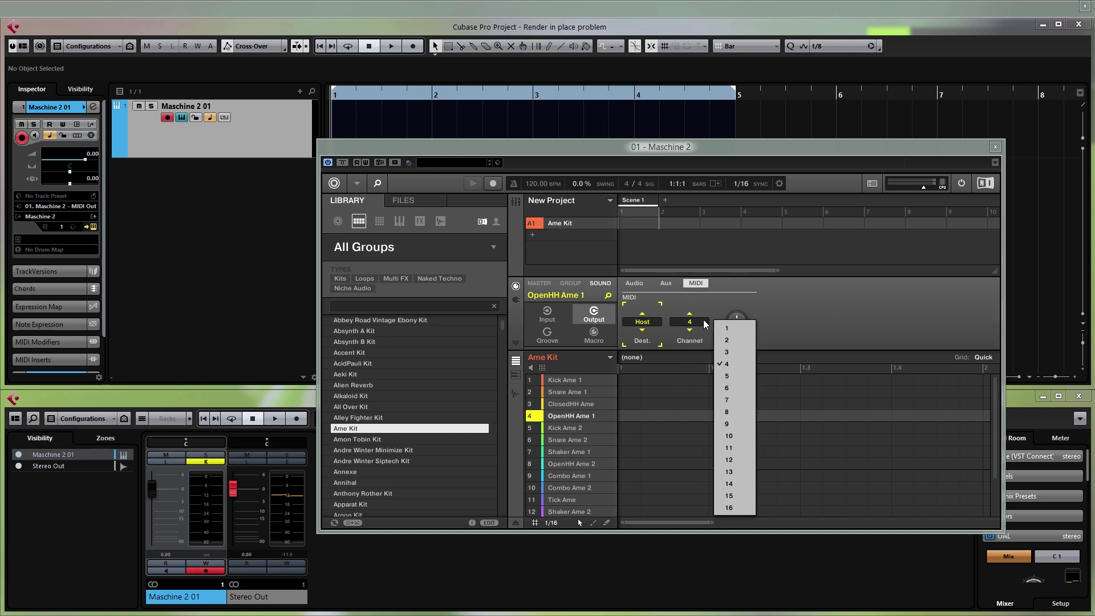
pyautogui.click(721, 330)
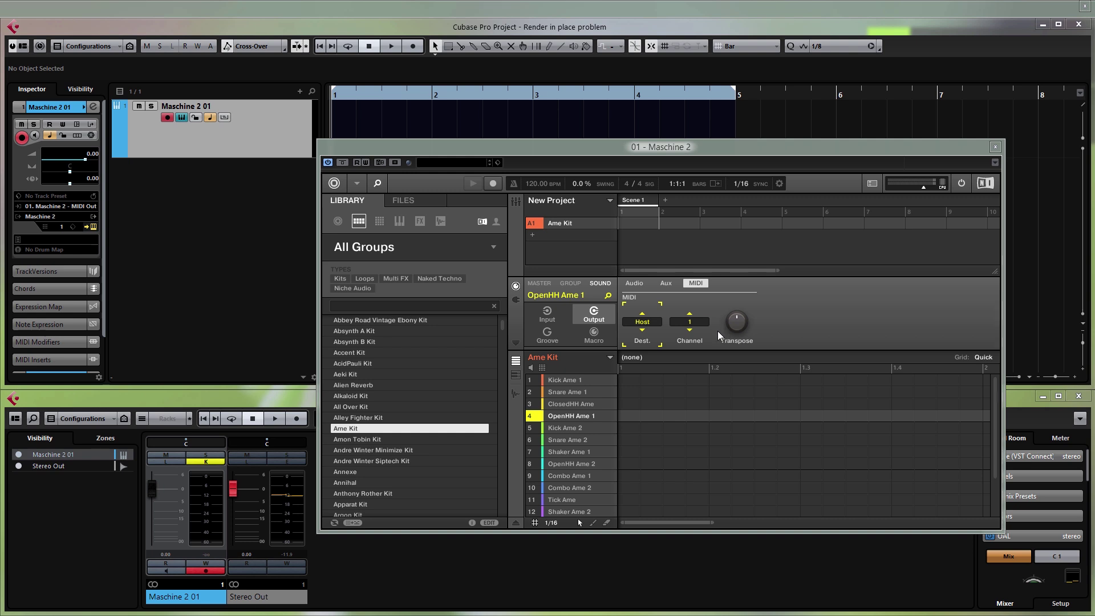
# Step: Apply Group MIDI Batch Setup > Sounds to MIDI Notes to the Ame Kit group
pyautogui.rightClick(571, 227)
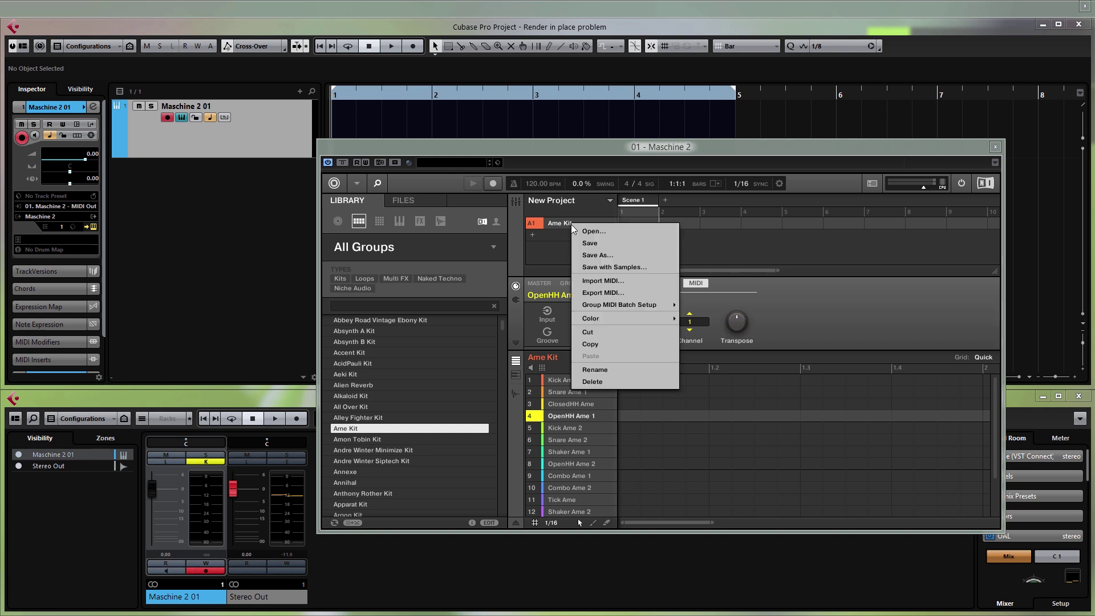
pyautogui.moveTo(614, 308)
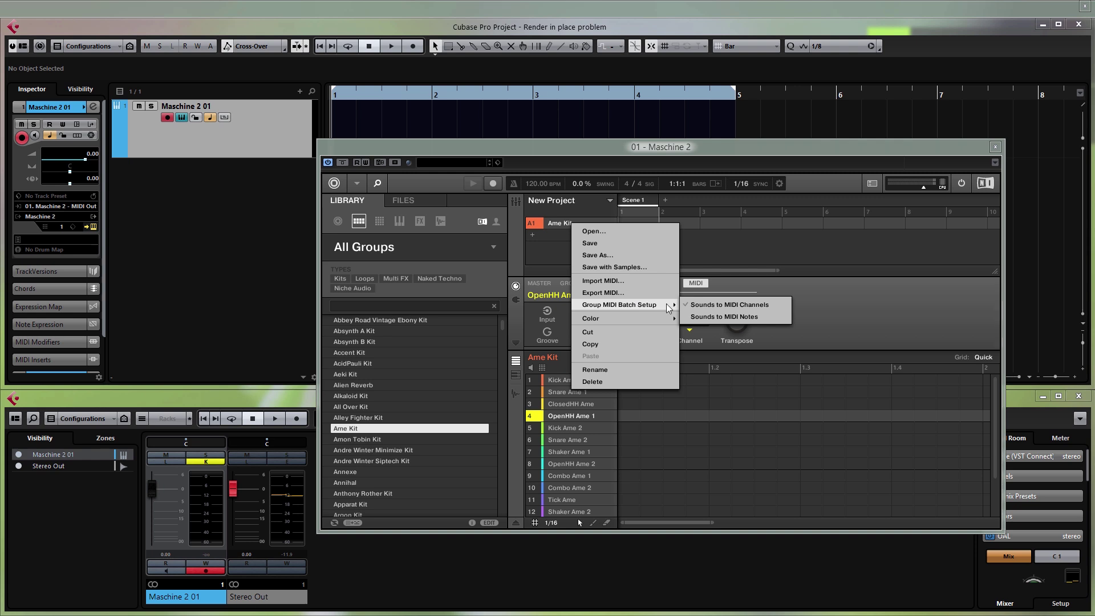
pyautogui.click(723, 317)
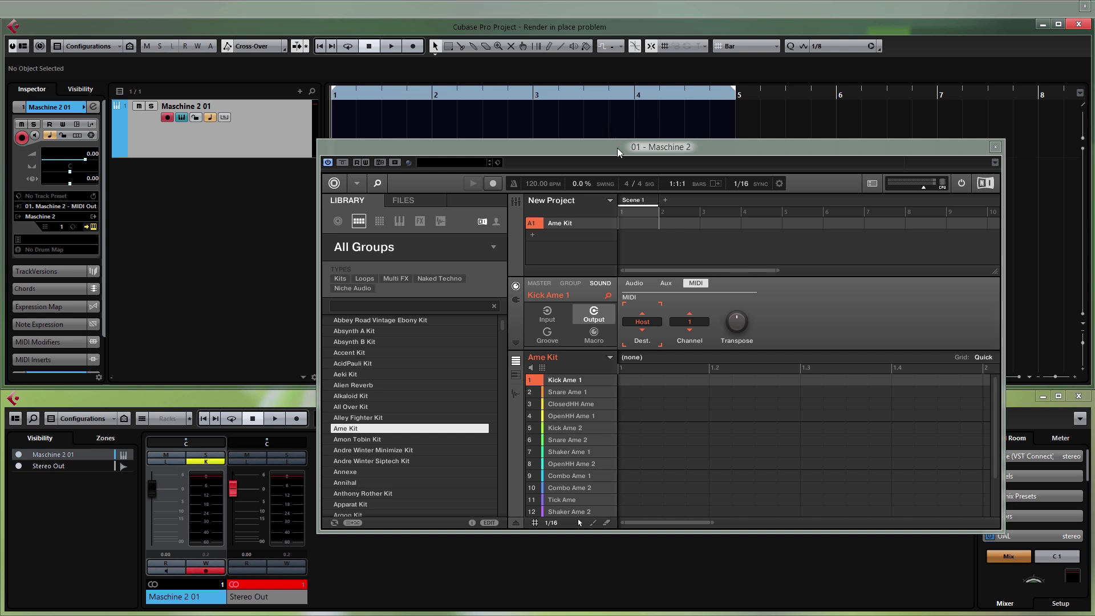
# Step: Record a four-bar MIDI part of the Maschine pattern on Maschine 2 01, then play it back
pyautogui.click(995, 148)
pyautogui.click(413, 43)
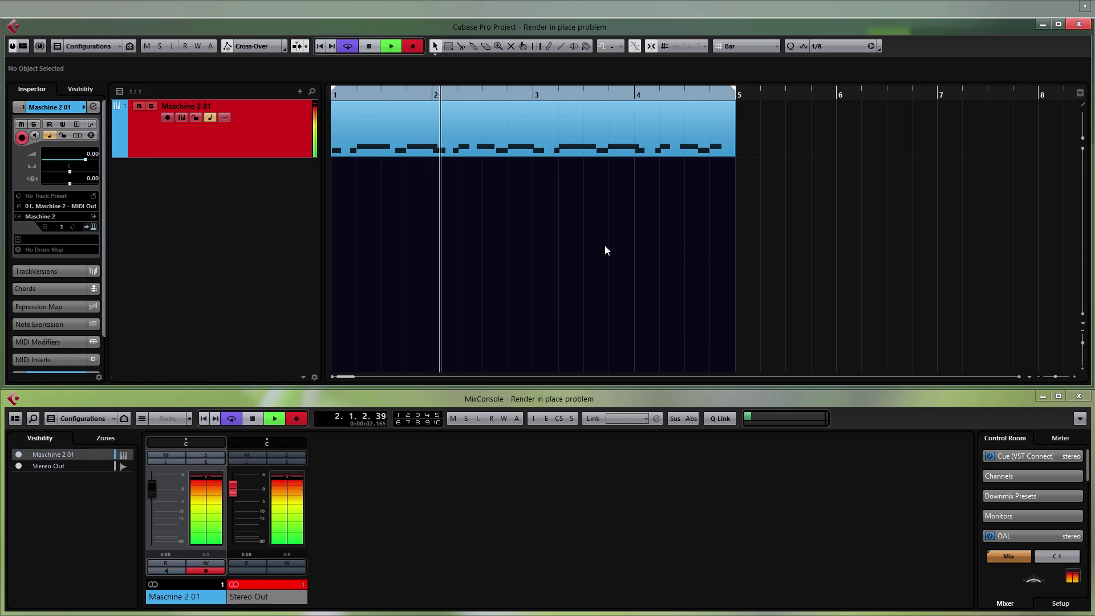
pyautogui.press('space')
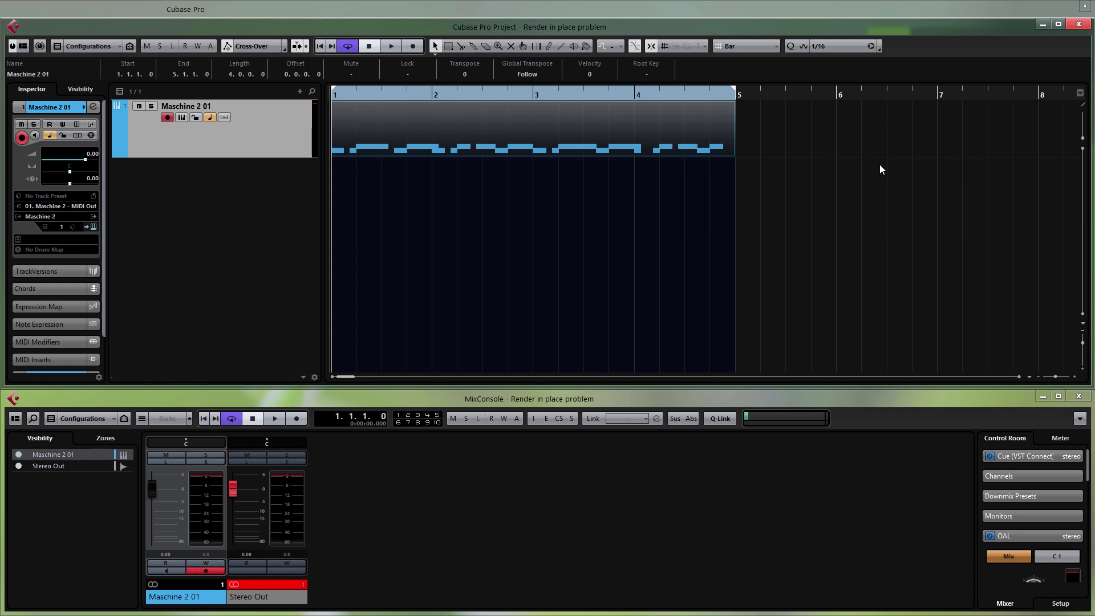
pyautogui.press('space')
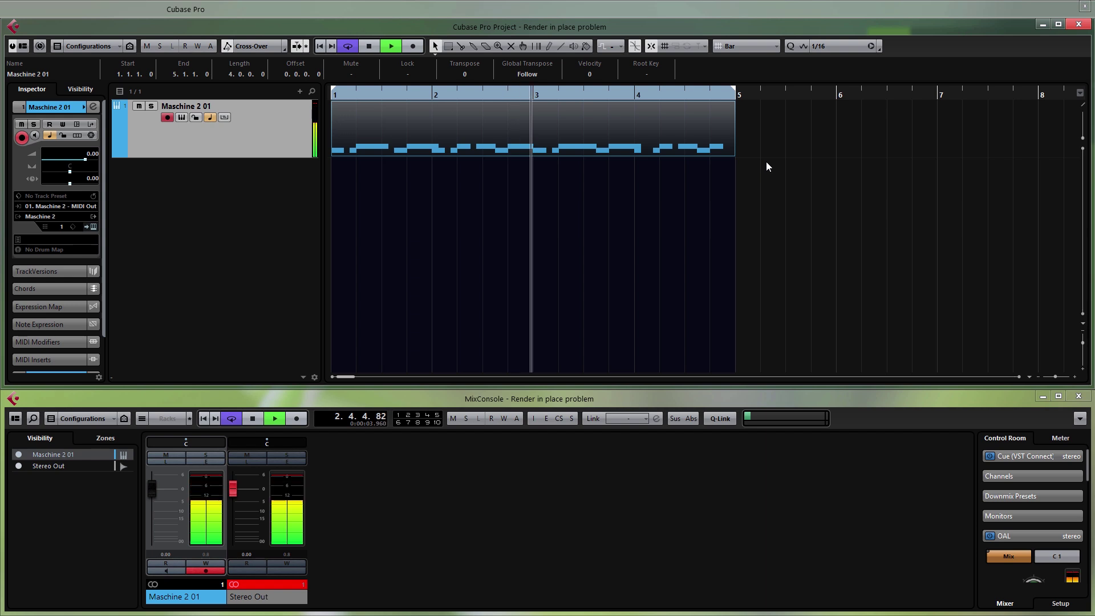
pyautogui.press('space')
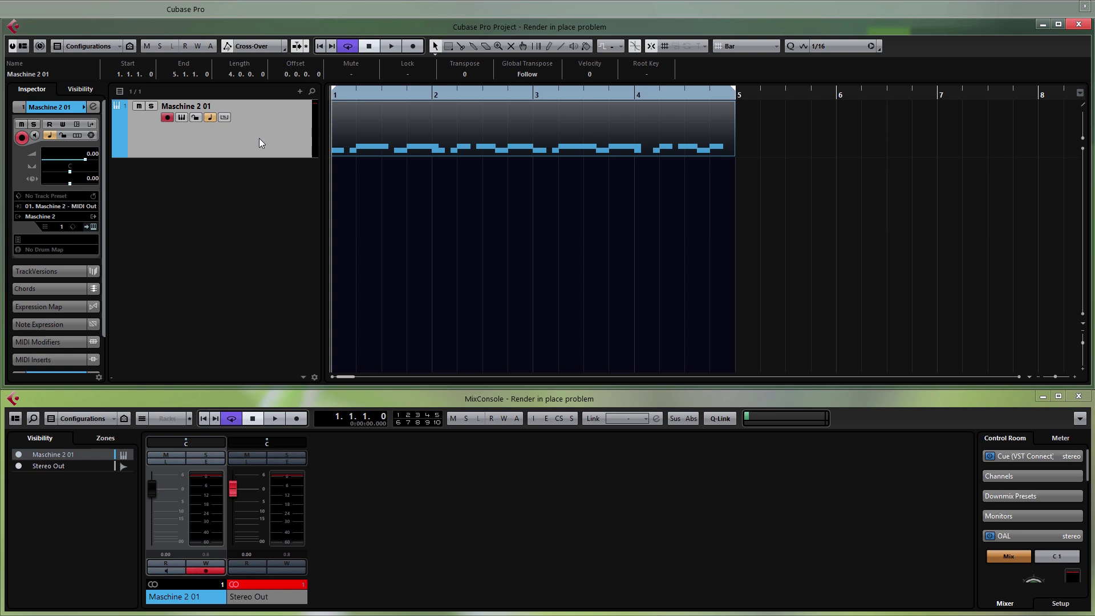
# Step: Add a new MIDI track, MIDI 01, below Maschine 2 01
pyautogui.rightClick(260, 194)
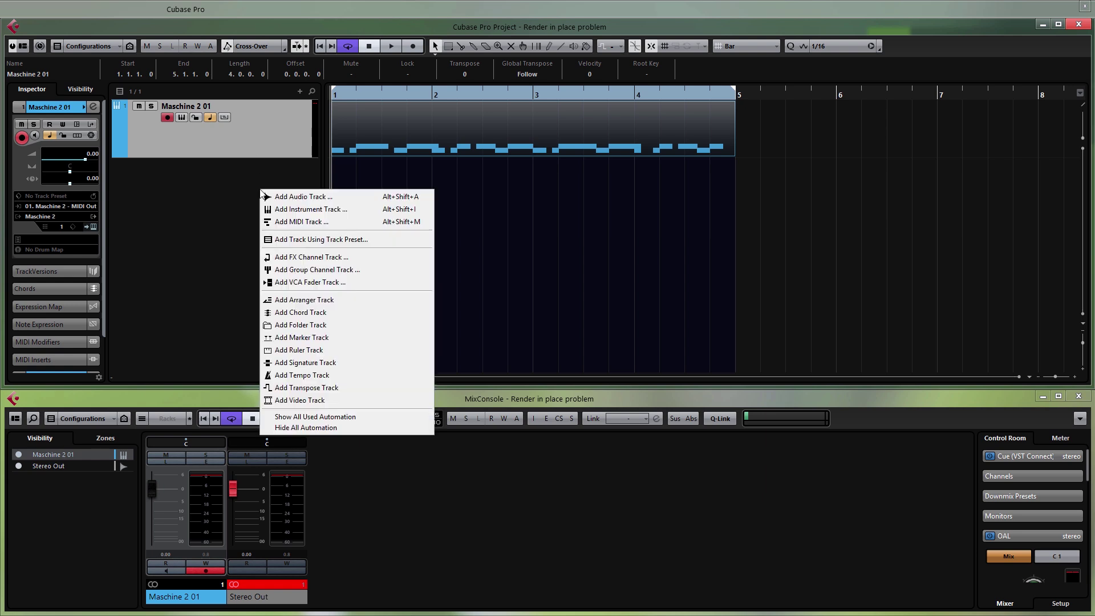
pyautogui.click(312, 223)
pyautogui.moveTo(261, 590); pyautogui.dragTo(631, 197)
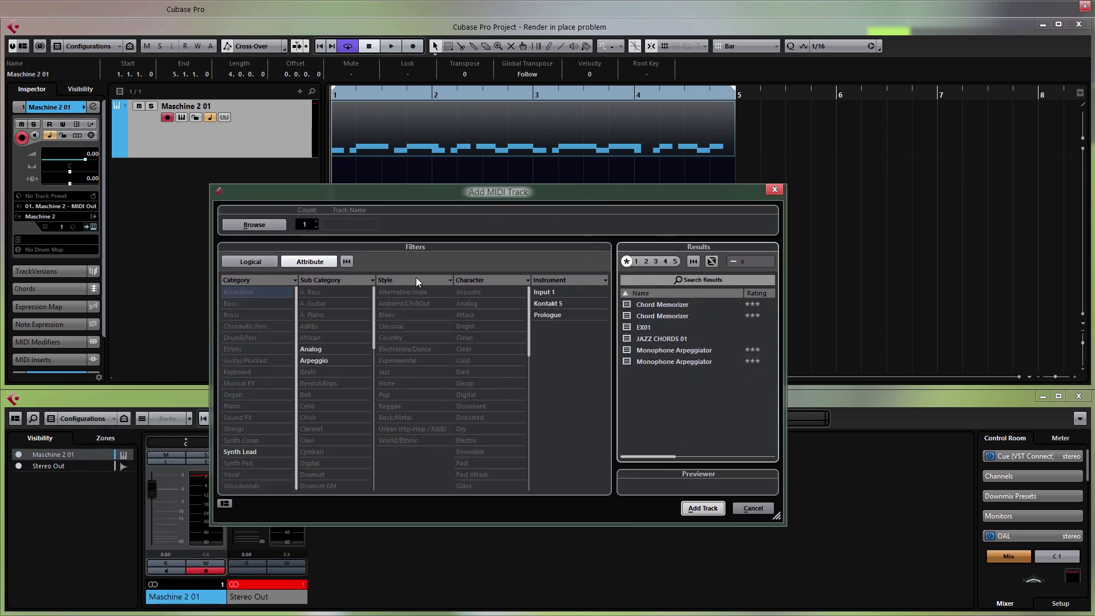
pyautogui.click(702, 508)
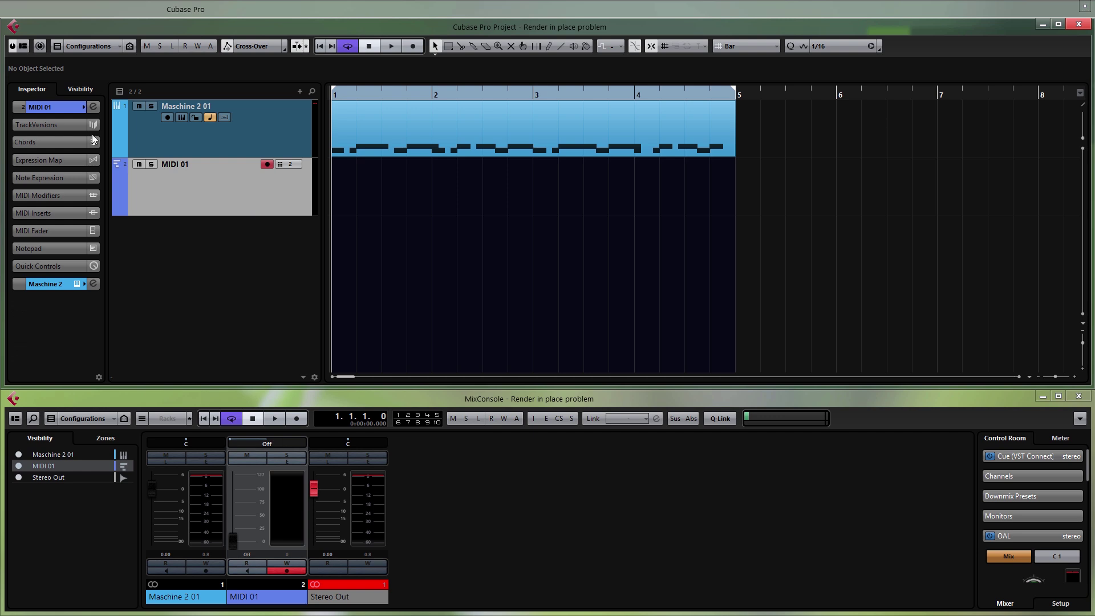
# Step: Check MIDI 01's routing and reopen the Maschine 2 instrument window with E
pyautogui.click(49, 111)
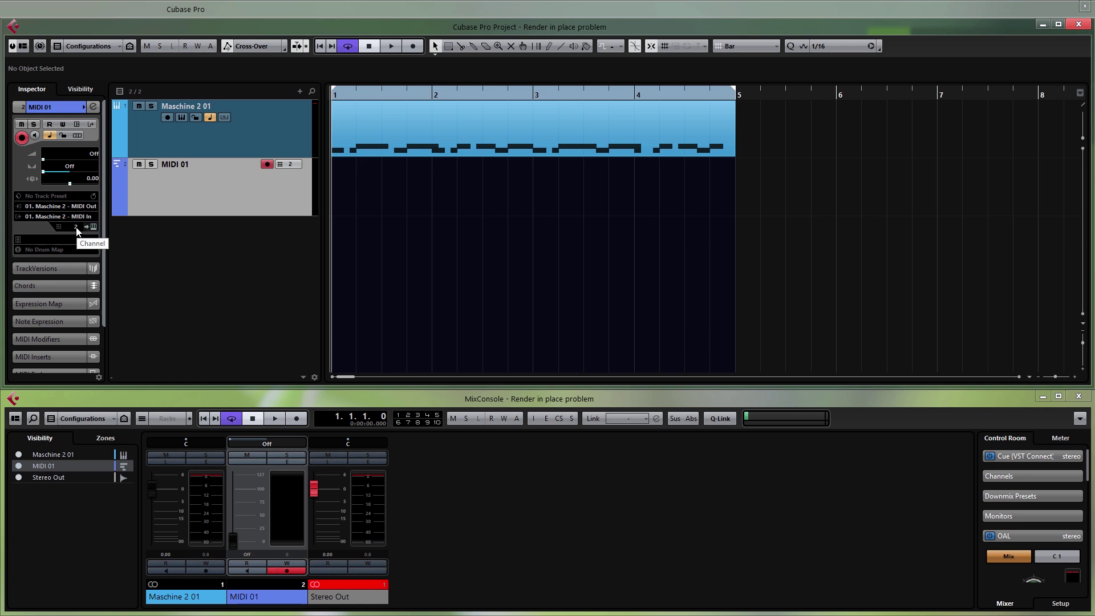
pyautogui.click(231, 131)
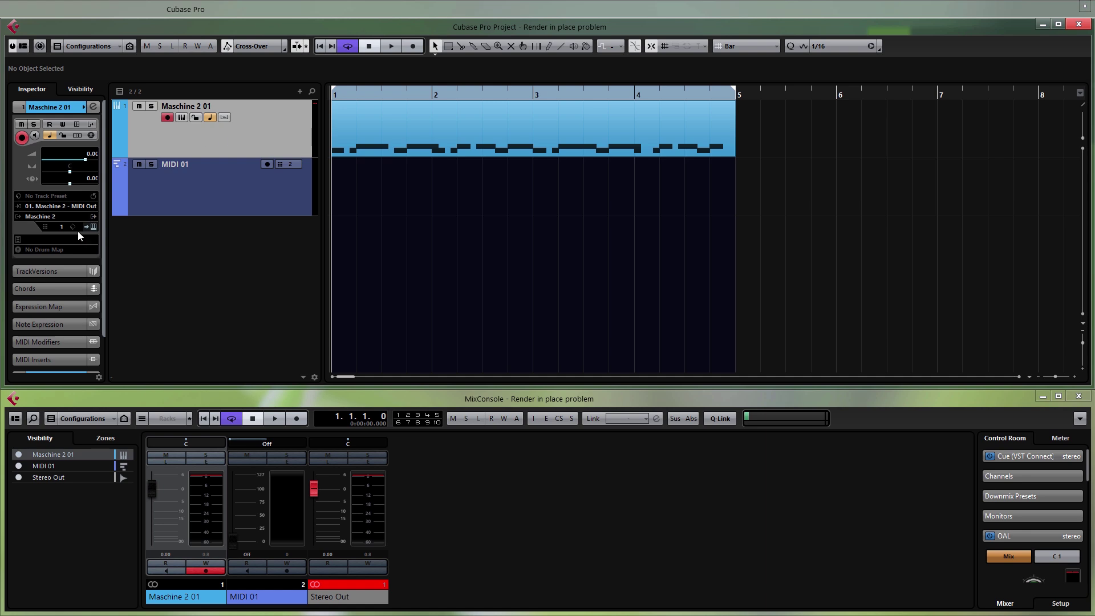
pyautogui.click(221, 166)
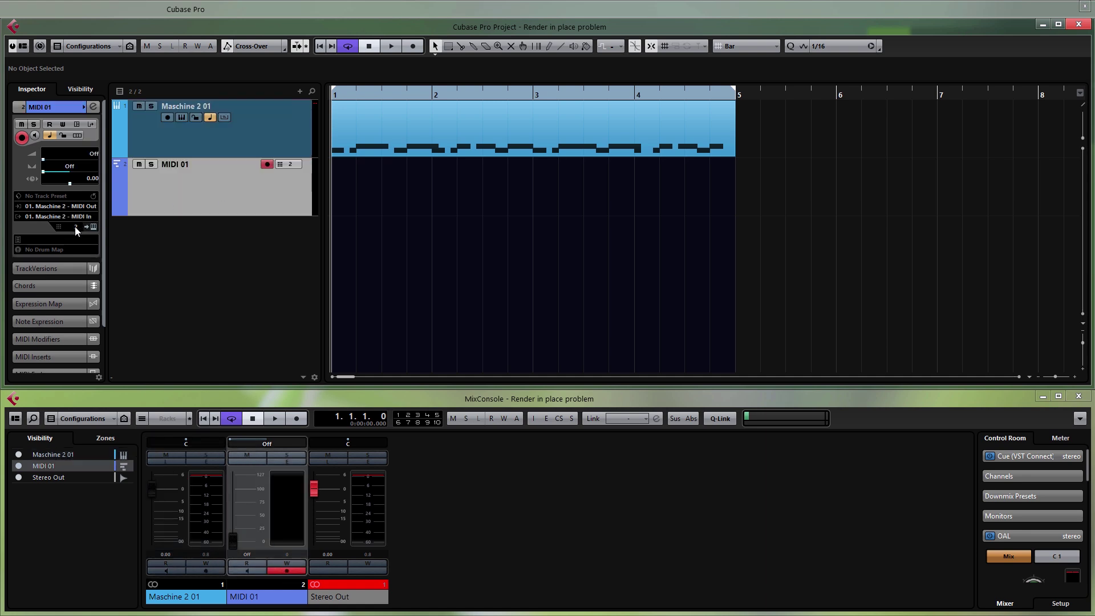
pyautogui.press('e')
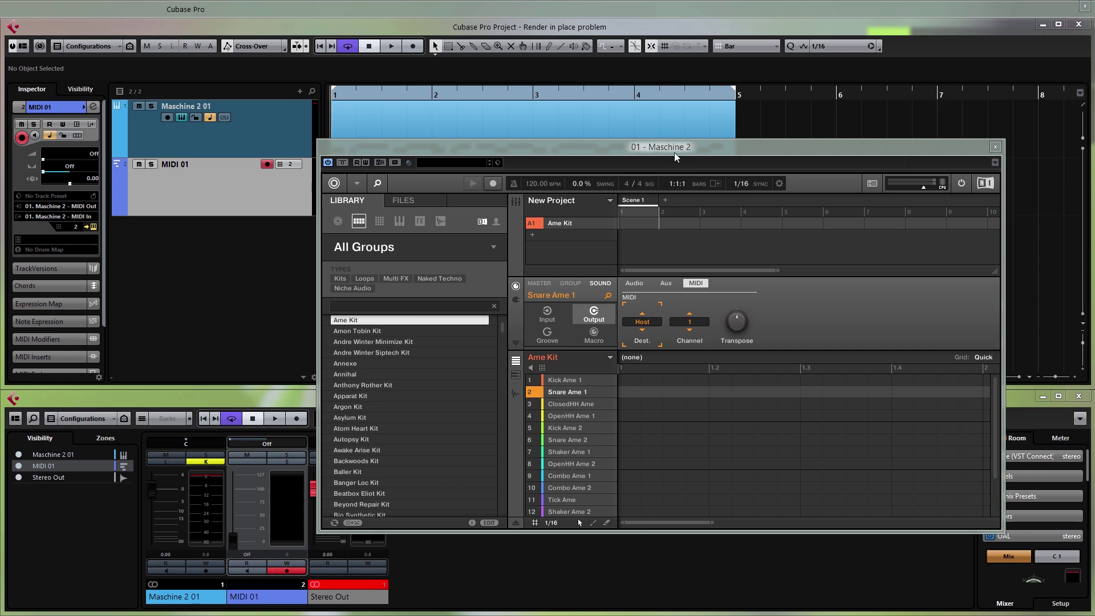
# Step: Create group B1 and load the Backwoods Kit into it from the Library
pyautogui.click(532, 235)
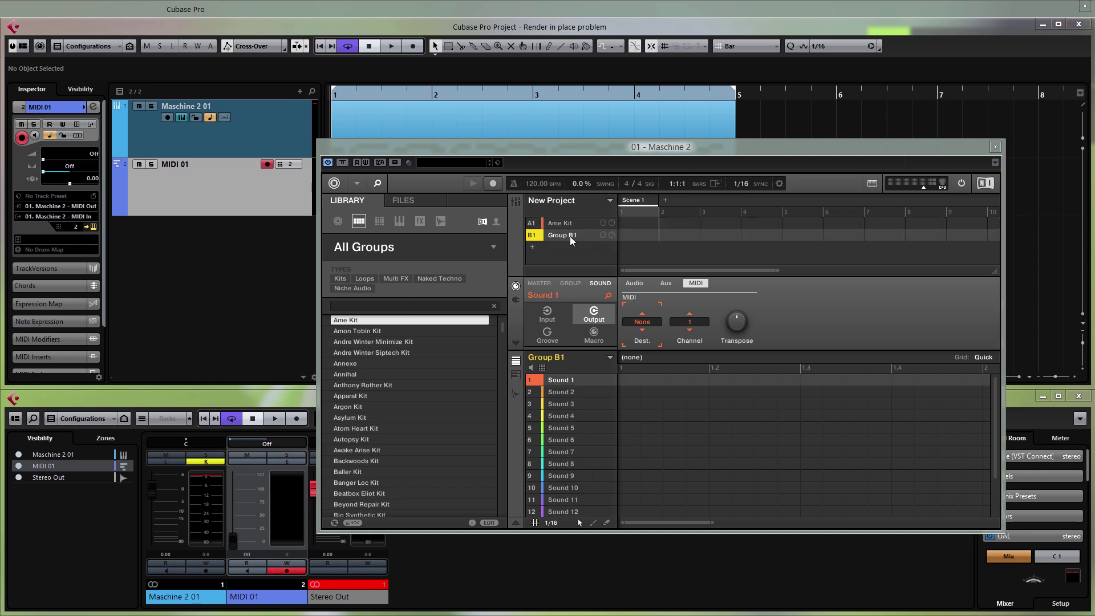
pyautogui.click(420, 418)
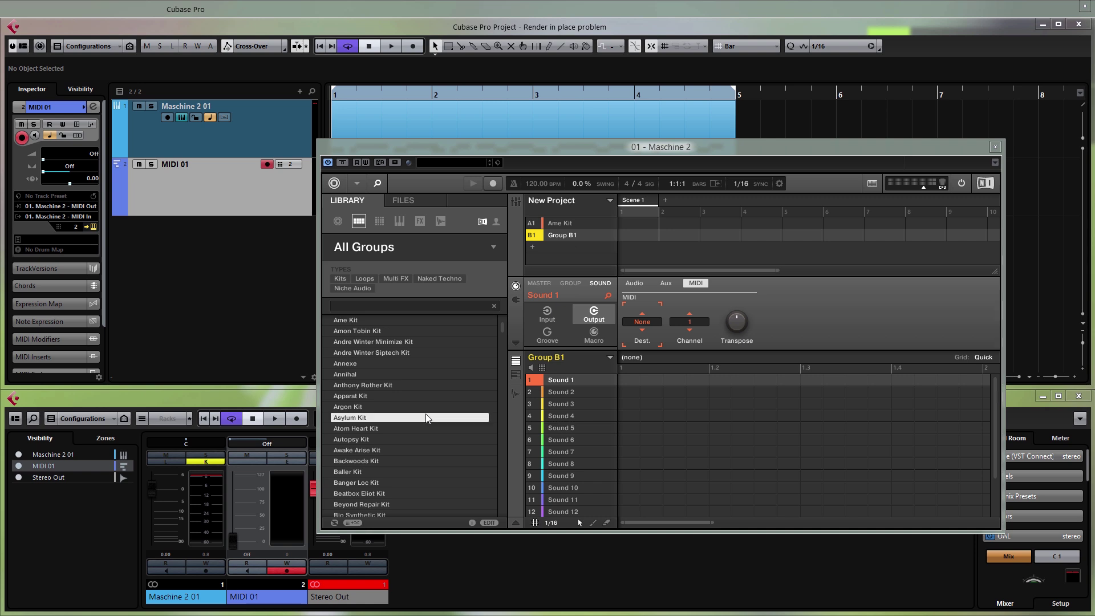
pyautogui.scroll(-3, 400, 405)
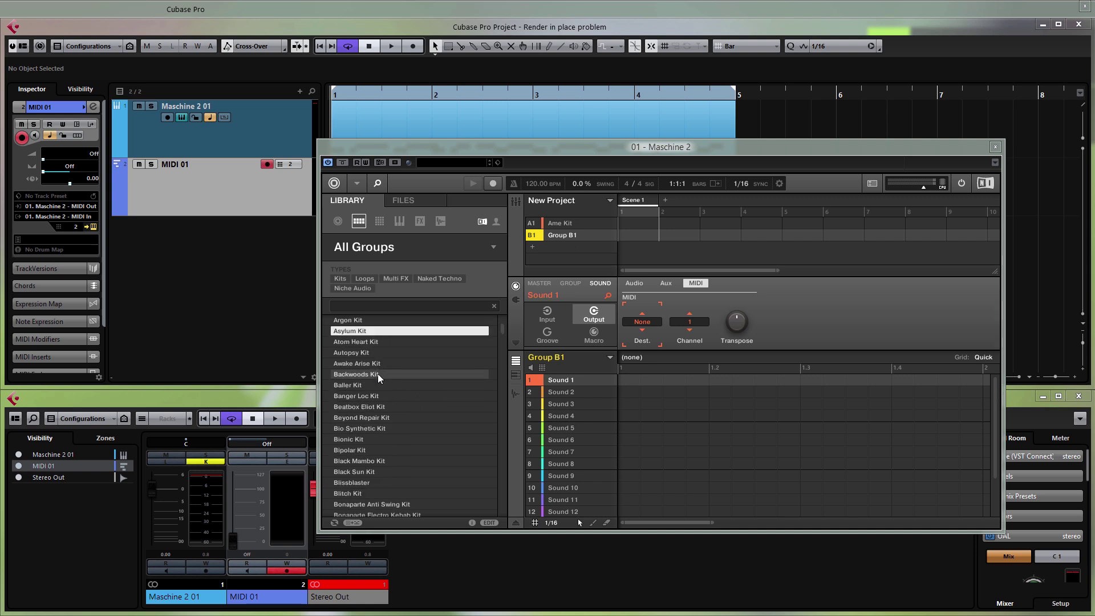
pyautogui.click(378, 375)
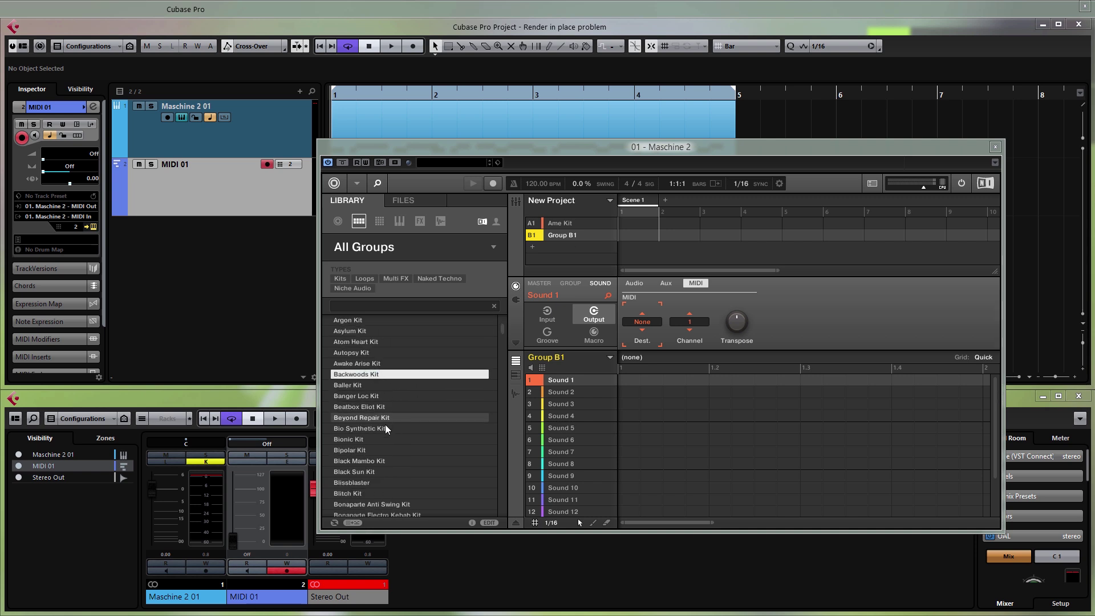
pyautogui.doubleClick(377, 374)
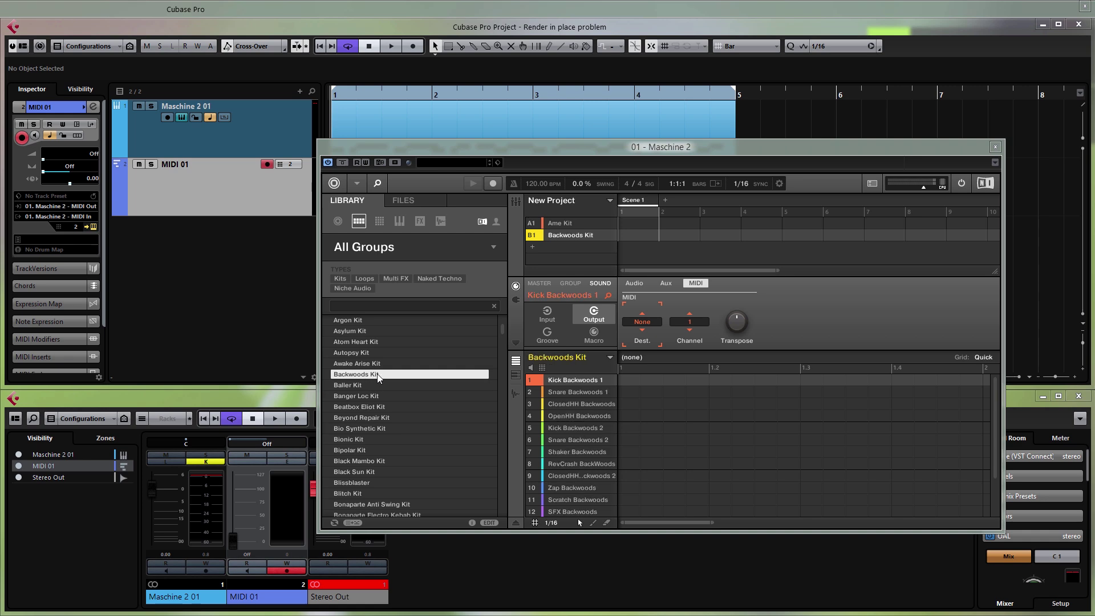
# Step: Enable the Backwoods Kit group's MIDI input on channel 2 with root note C3
pyautogui.click(574, 282)
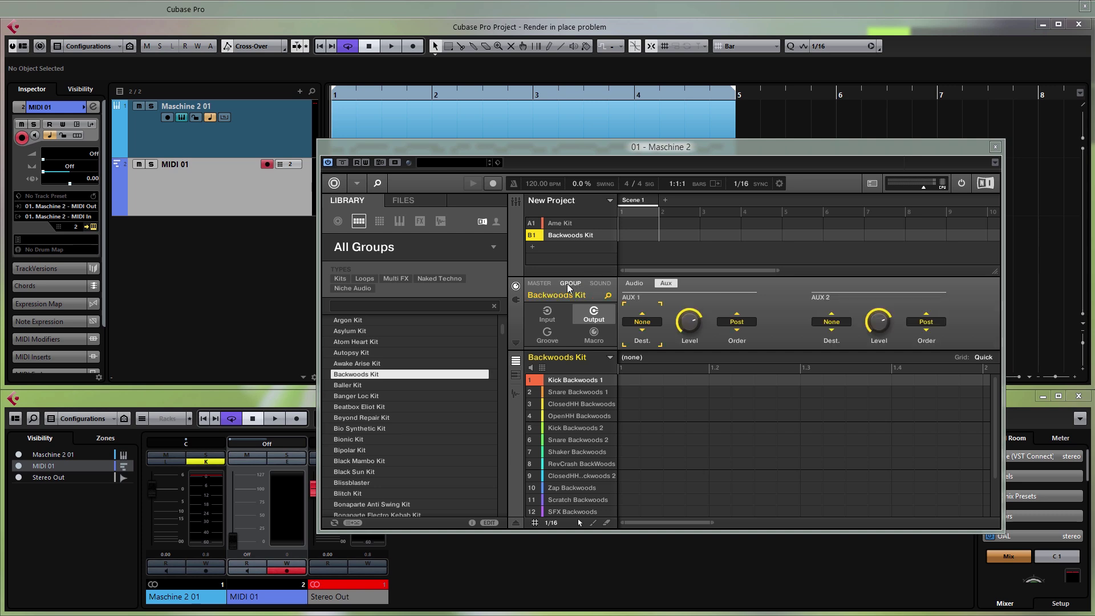
pyautogui.click(542, 318)
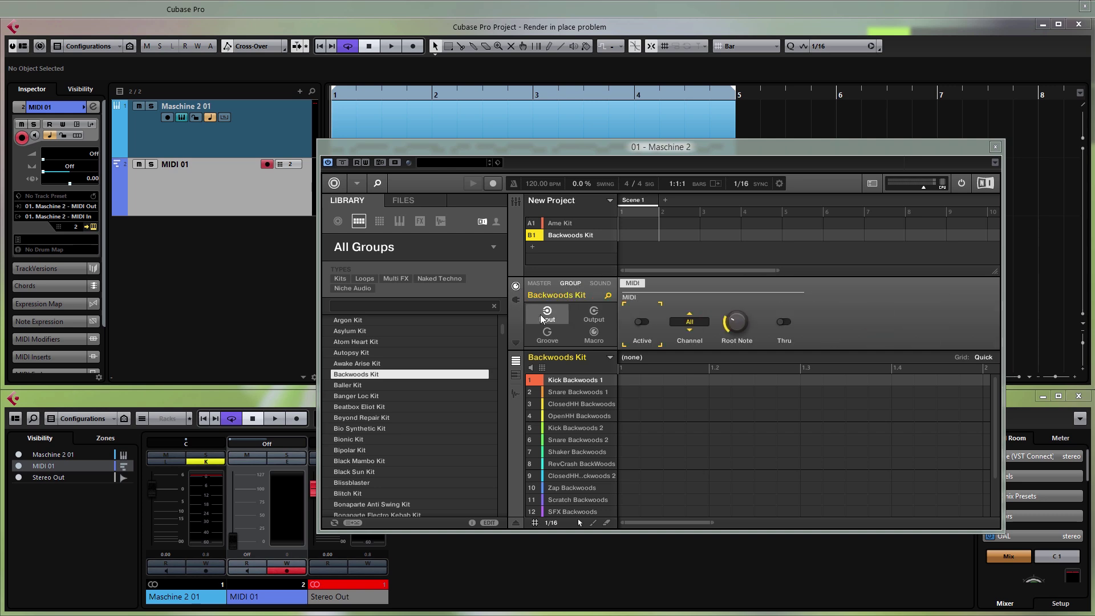
pyautogui.click(642, 323)
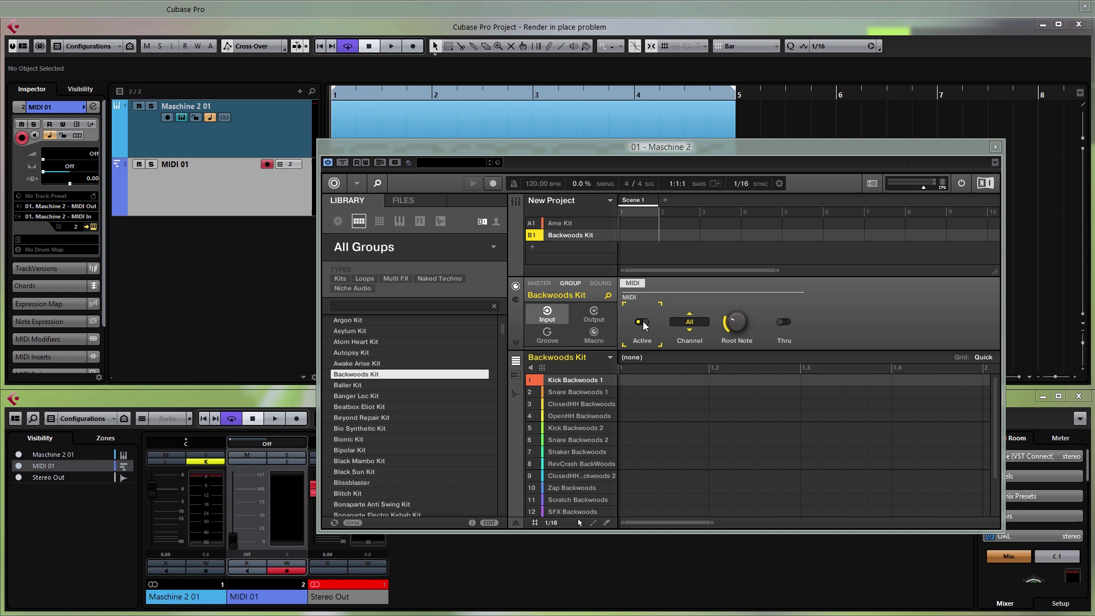
pyautogui.click(706, 324)
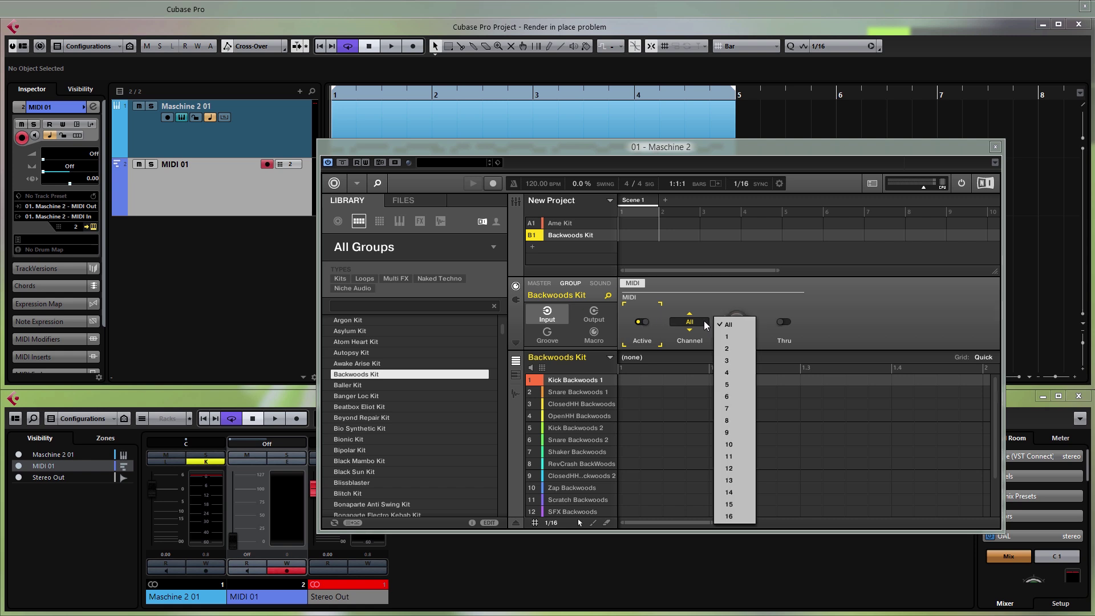
pyautogui.click(736, 348)
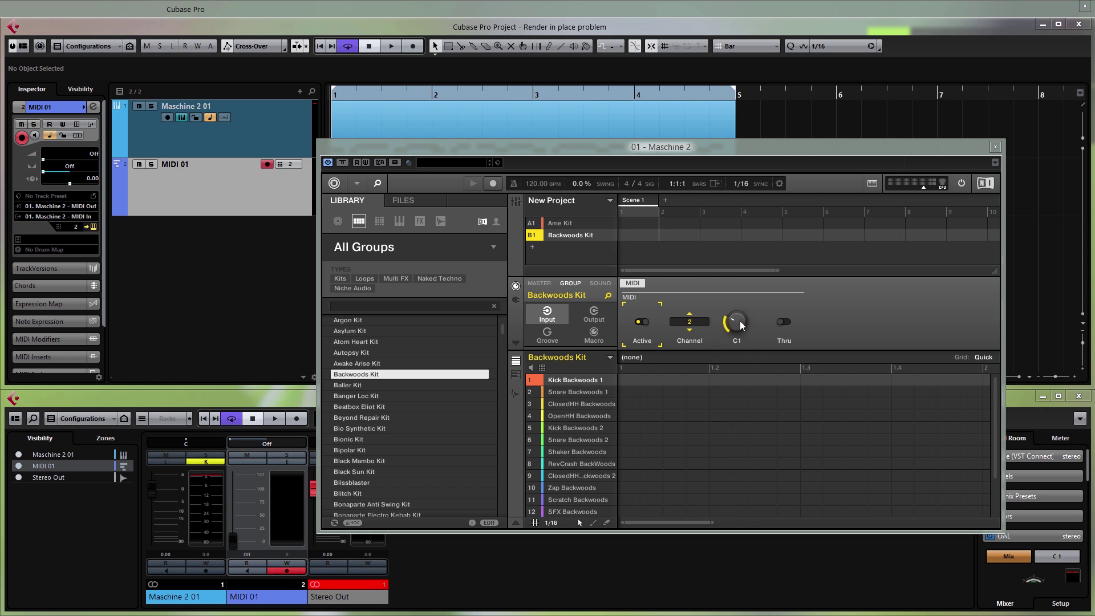
pyautogui.moveTo(740, 324); pyautogui.dragTo(740, 311)
# Step: Select the OpenHH Backwoods sound and bring up its MIDI input channel list
pyautogui.click(603, 286)
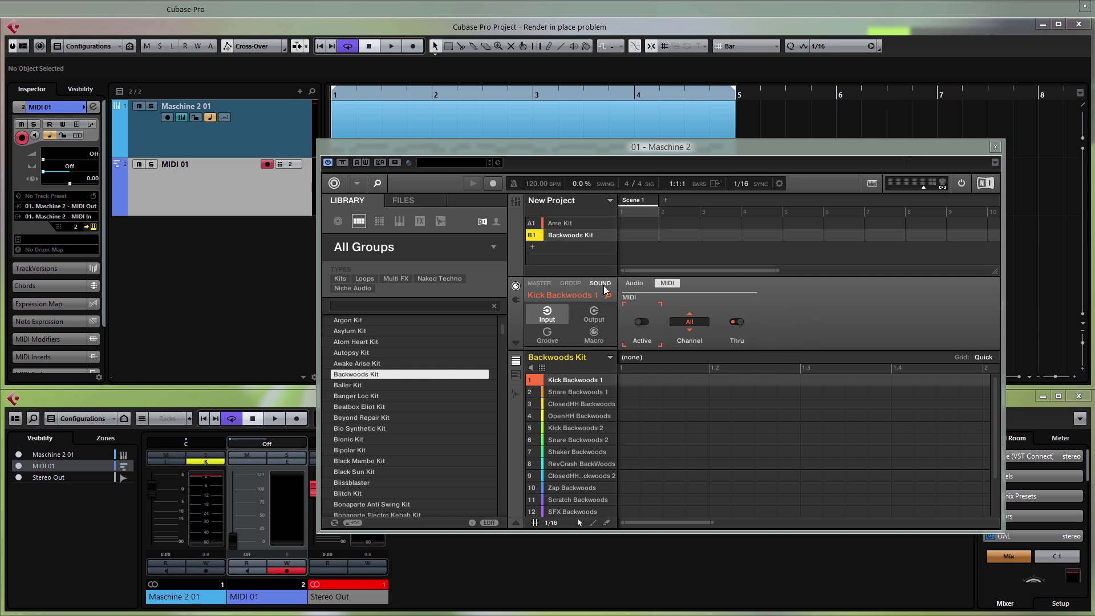
pyautogui.click(572, 420)
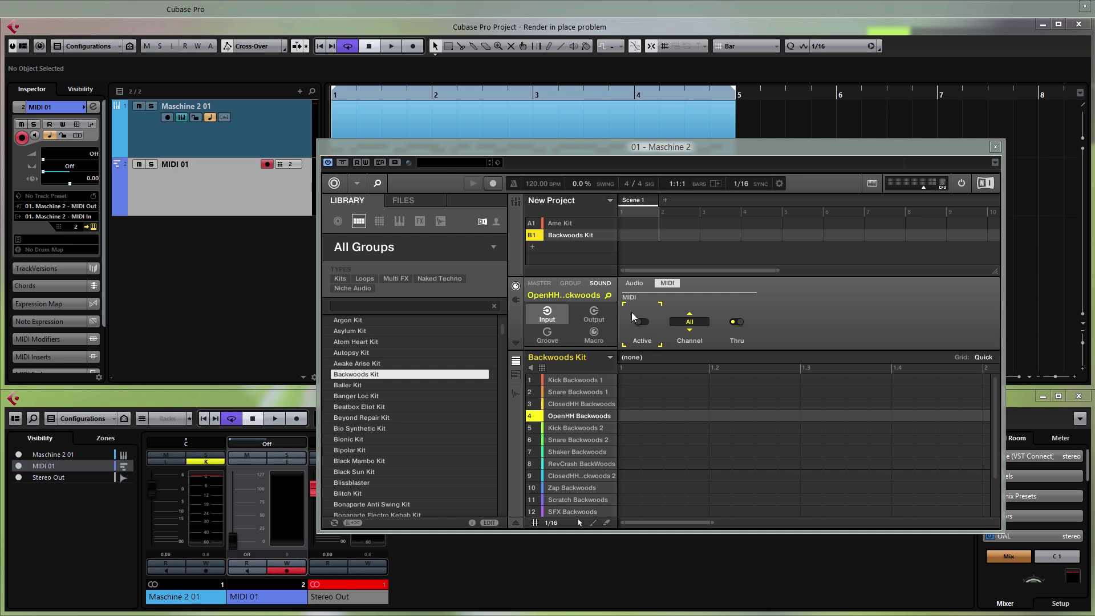
pyautogui.click(691, 322)
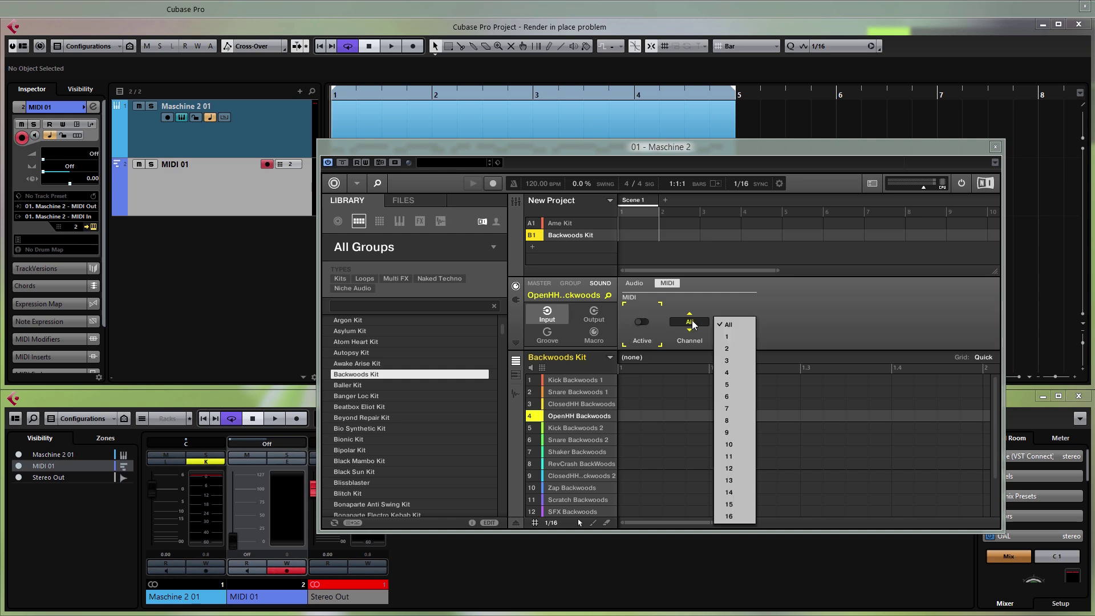
# Step: Keep OpenHH Backwoods' input channel at All and send its MIDI output to Host, channel 2
pyautogui.click(722, 324)
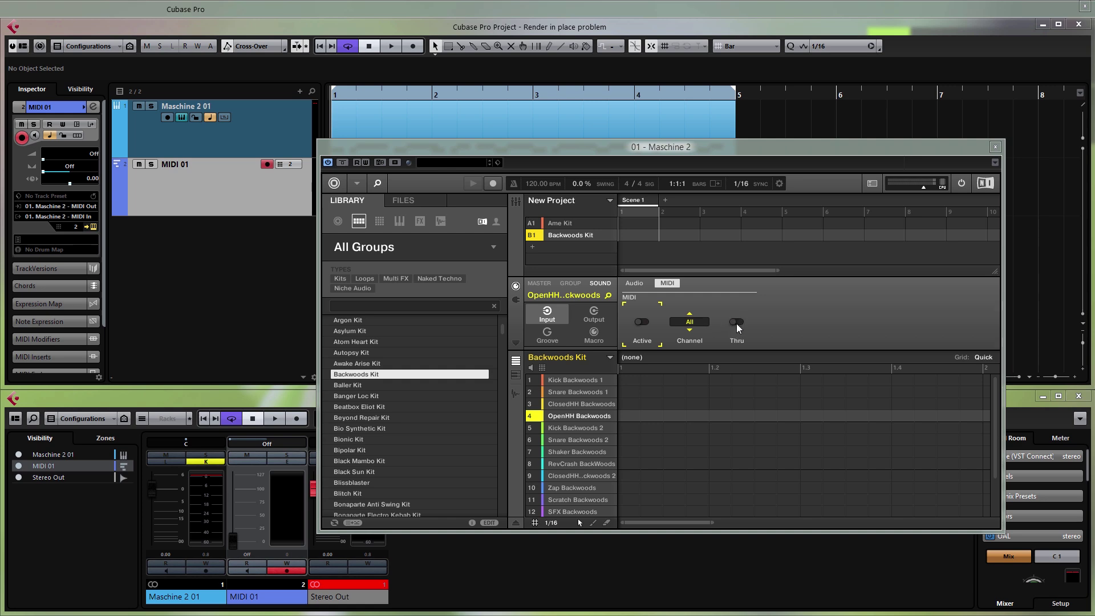
pyautogui.click(600, 319)
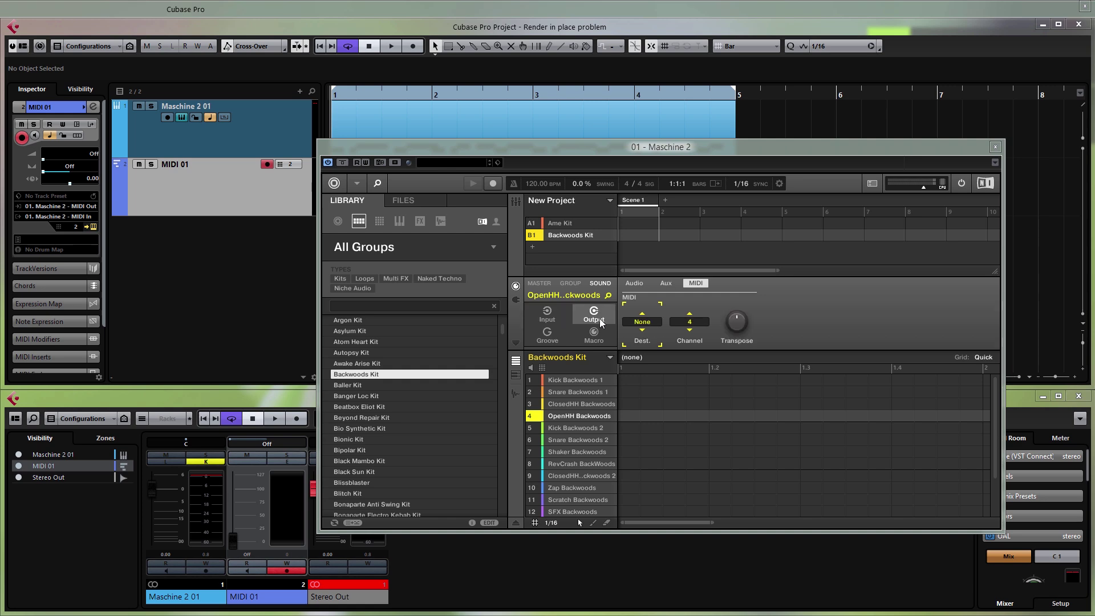
pyautogui.click(651, 323)
pyautogui.click(688, 338)
pyautogui.click(702, 326)
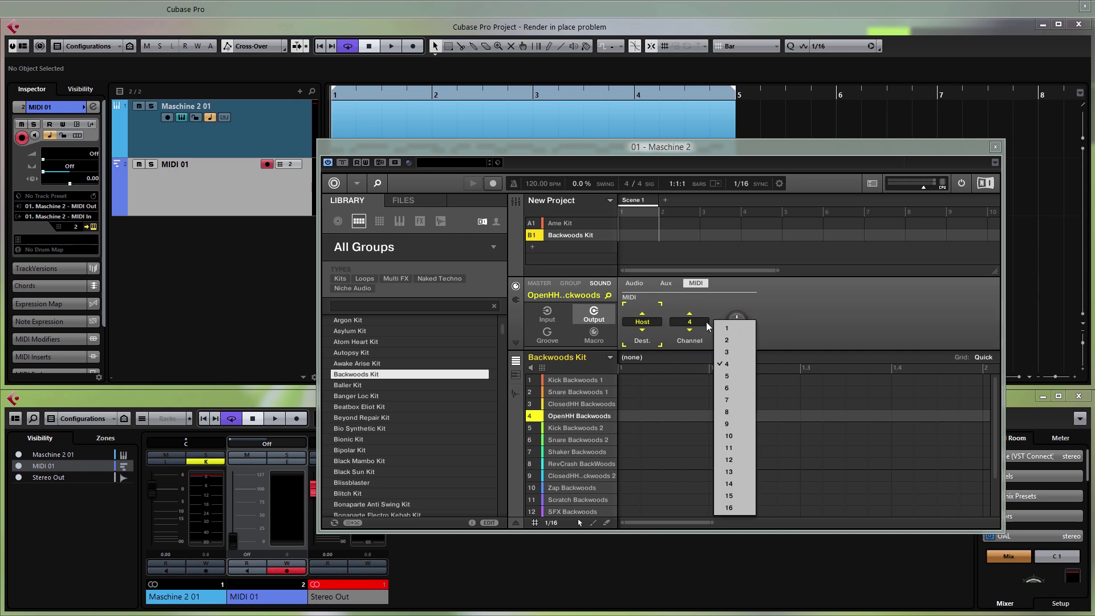
pyautogui.click(732, 338)
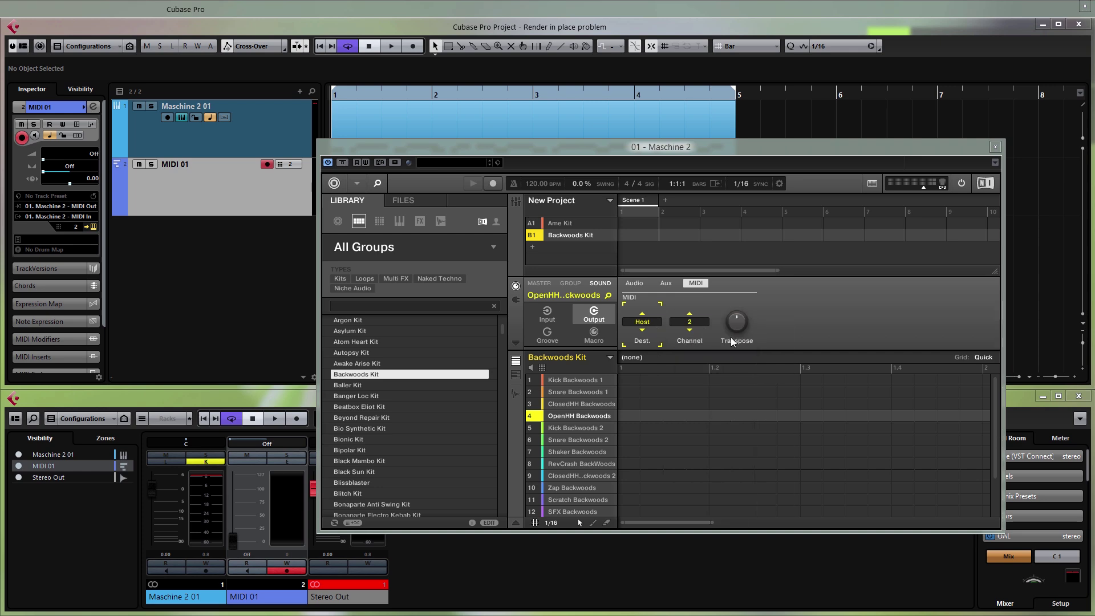
# Step: Look through the Backwoods Kit group's MIDI batch menu without changes, then close Maschine
pyautogui.rightClick(577, 235)
pyautogui.moveTo(623, 318)
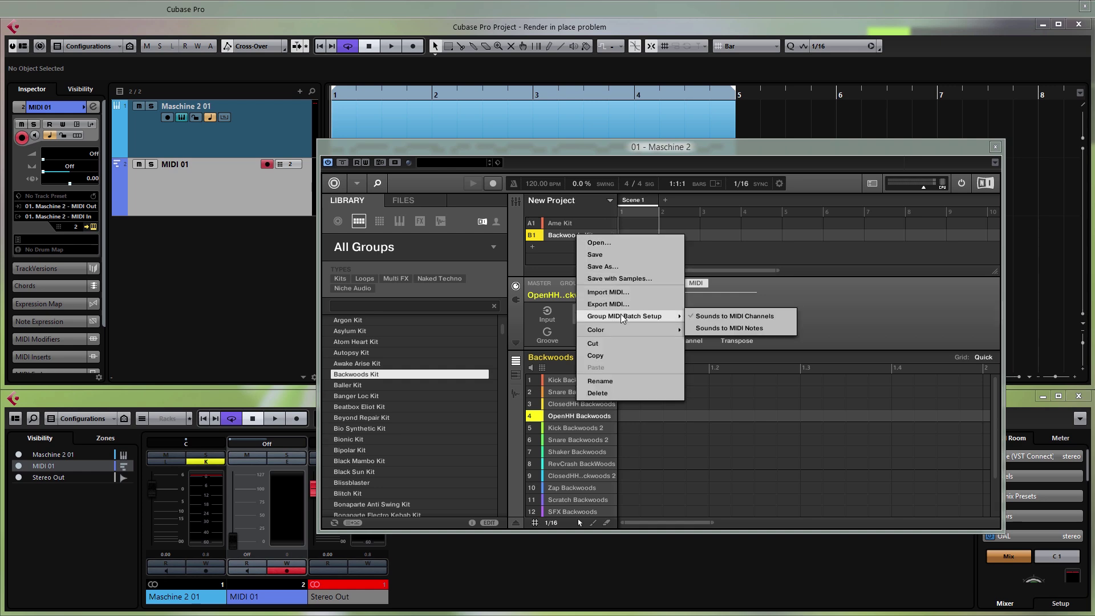
pyautogui.click(716, 328)
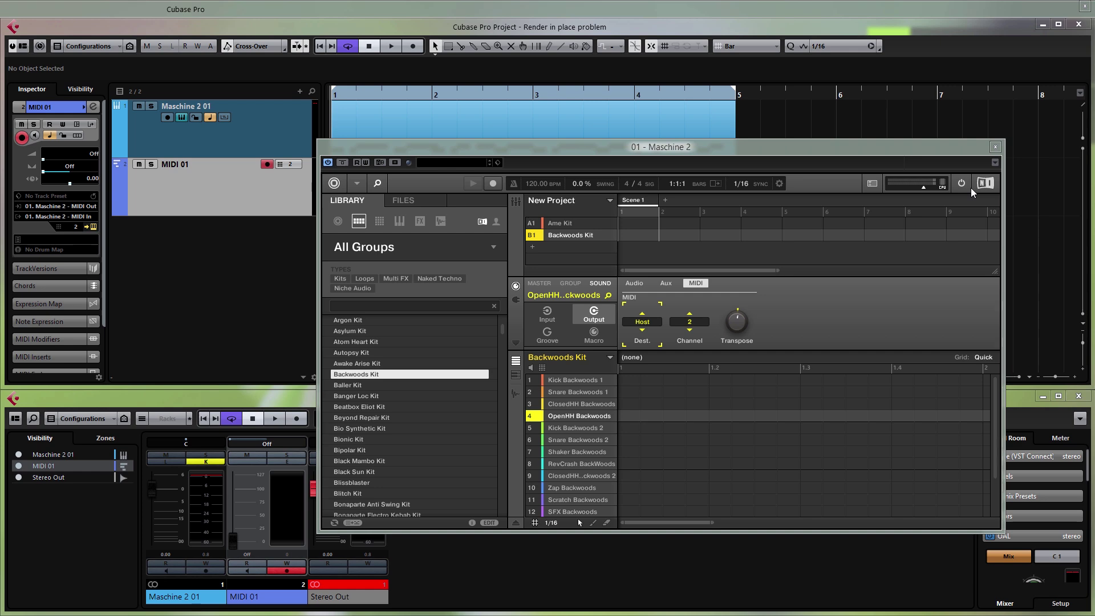
pyautogui.click(996, 147)
# Step: Record a take, then open the recorded Clap part in the note editor
pyautogui.click(414, 47)
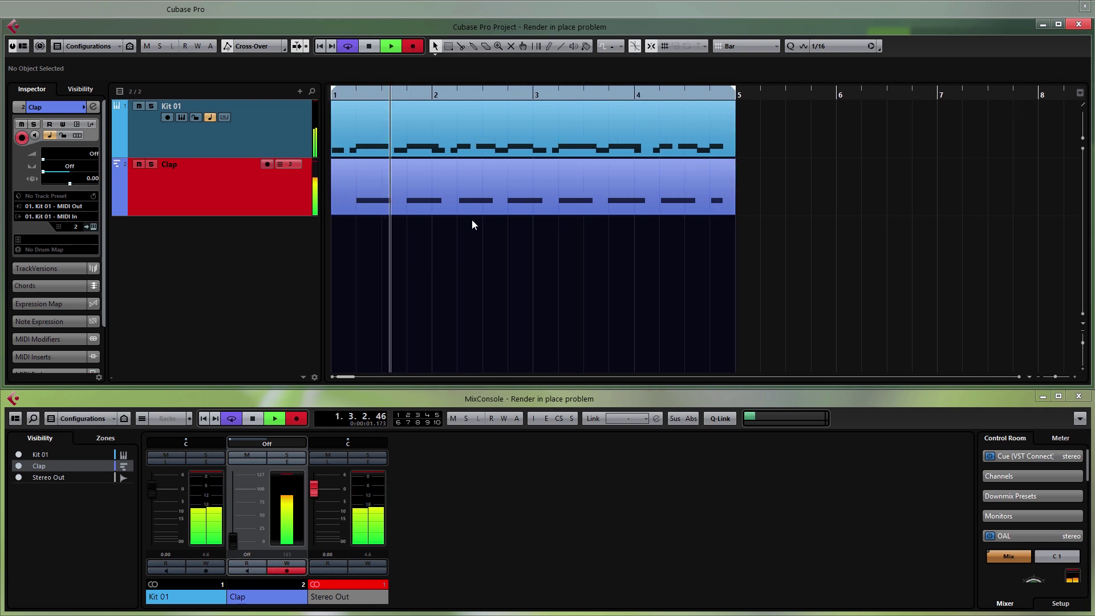
pyautogui.press('space')
pyautogui.click(488, 203)
pyautogui.doubleClick(488, 203)
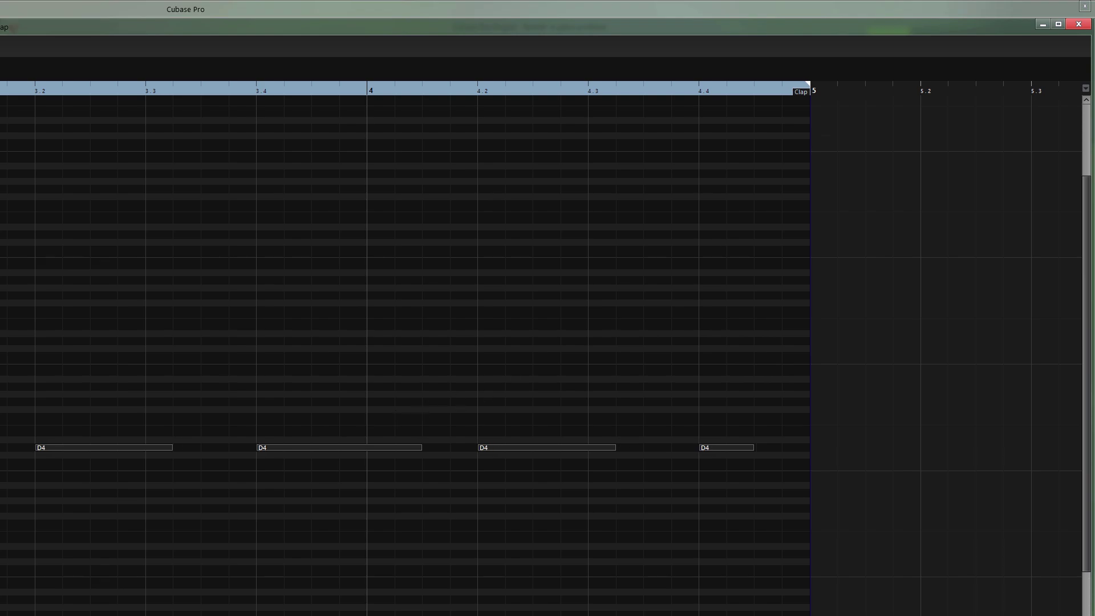
# Step: Close the note editor, deselect the Clap part, and play the project from bar 1
pyautogui.click(1078, 24)
pyautogui.click(766, 224)
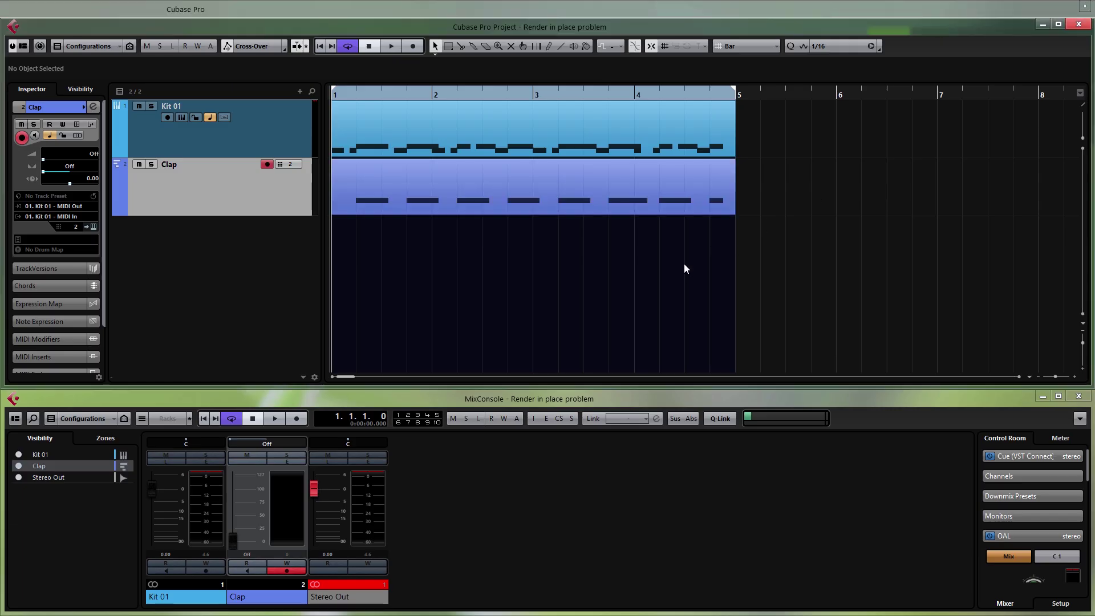
pyautogui.press('space')
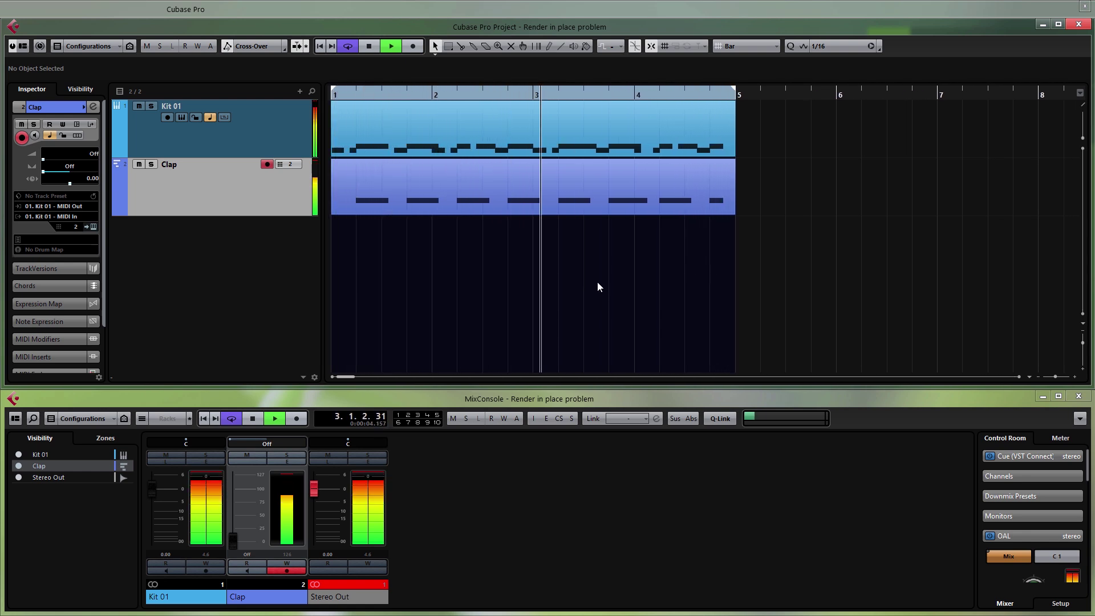
pyautogui.press('space')
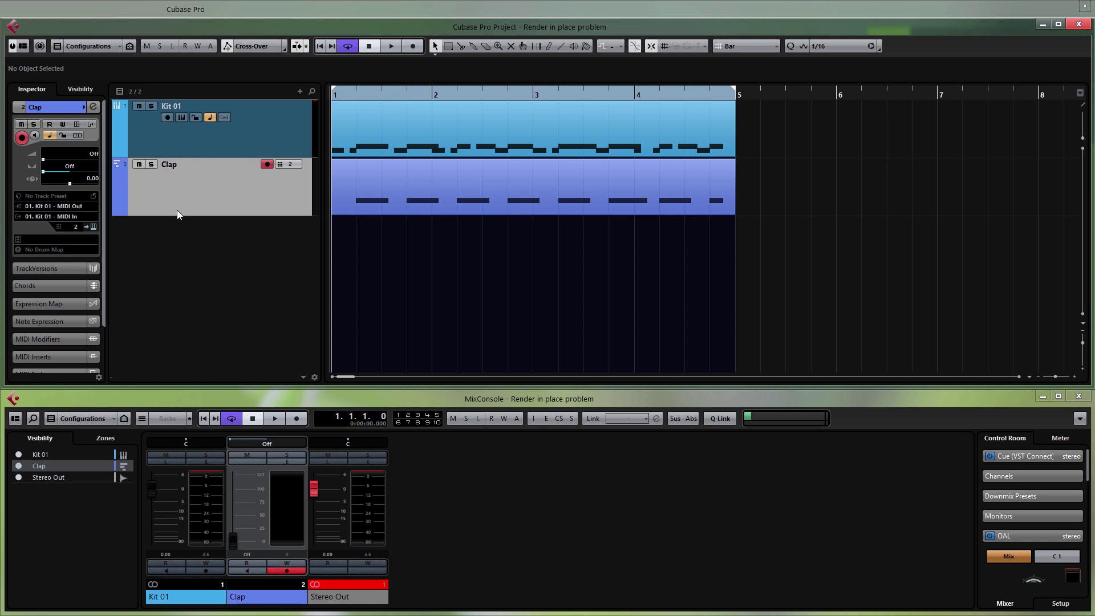
# Step: Hide the Stereo Out channel from the MixConsole and start playback
pyautogui.click(211, 147)
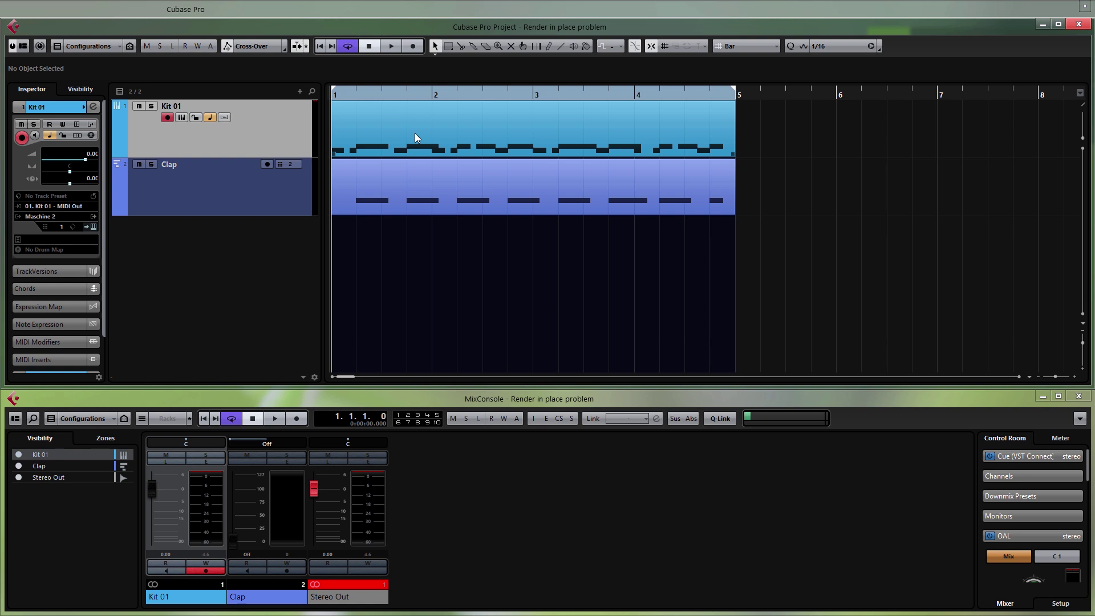
pyautogui.click(18, 481)
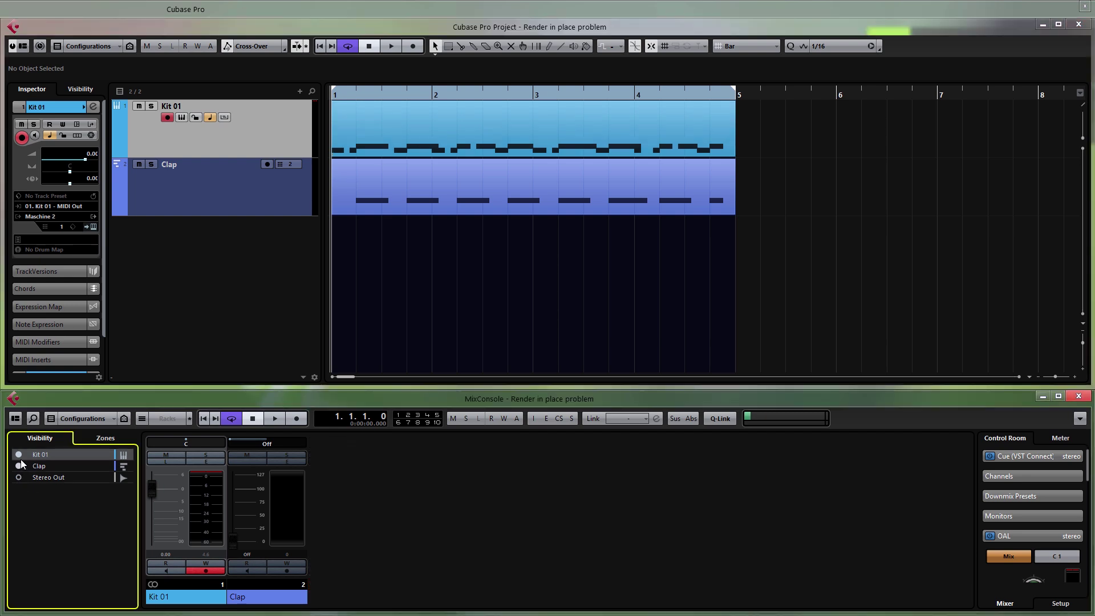
pyautogui.click(64, 465)
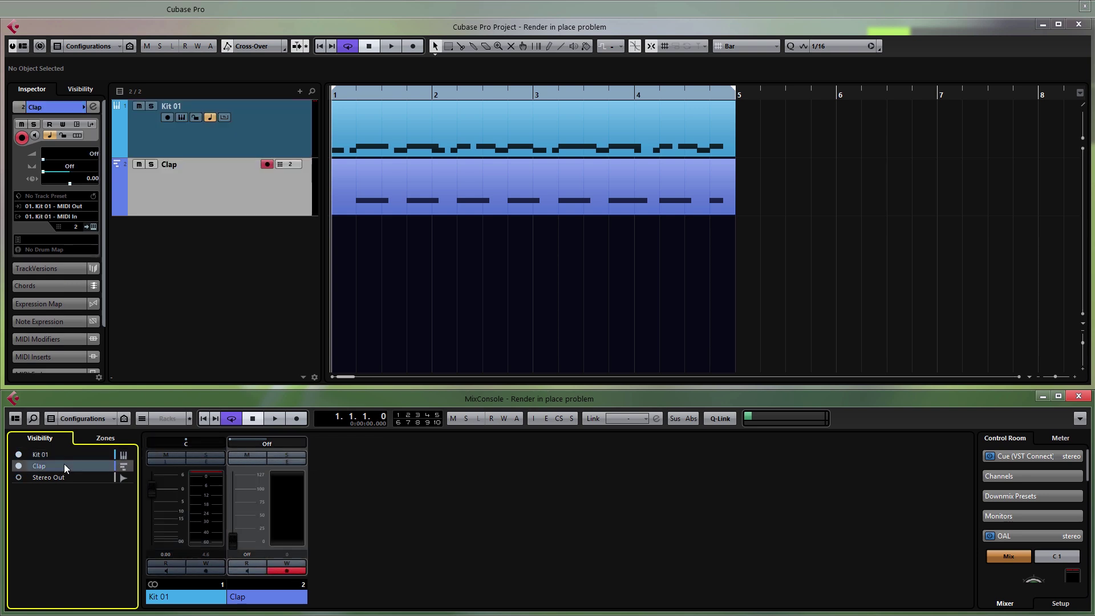
pyautogui.click(70, 456)
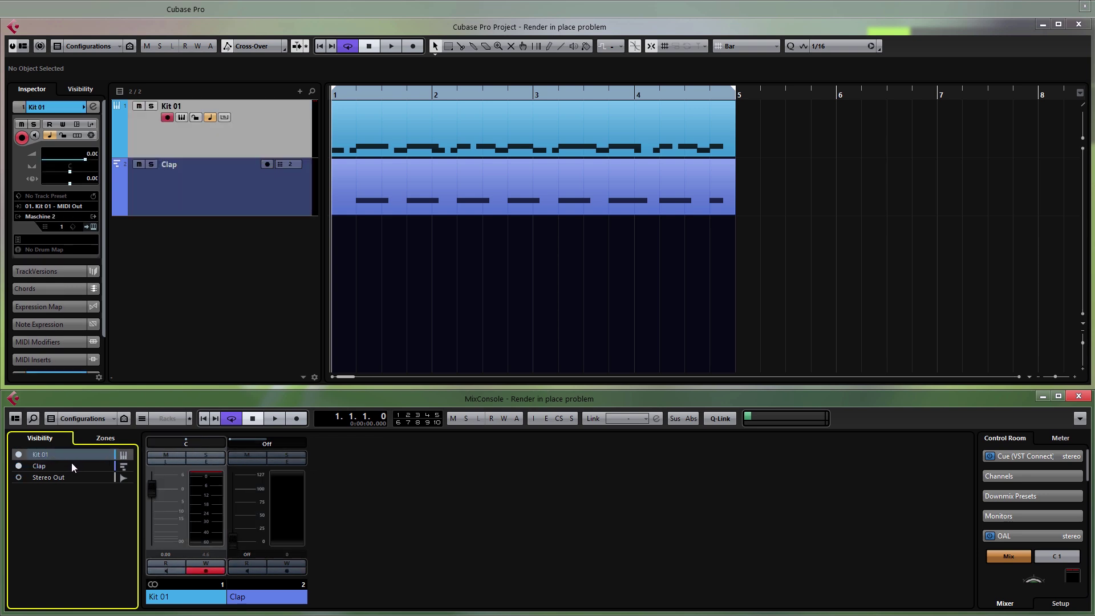
pyautogui.click(71, 464)
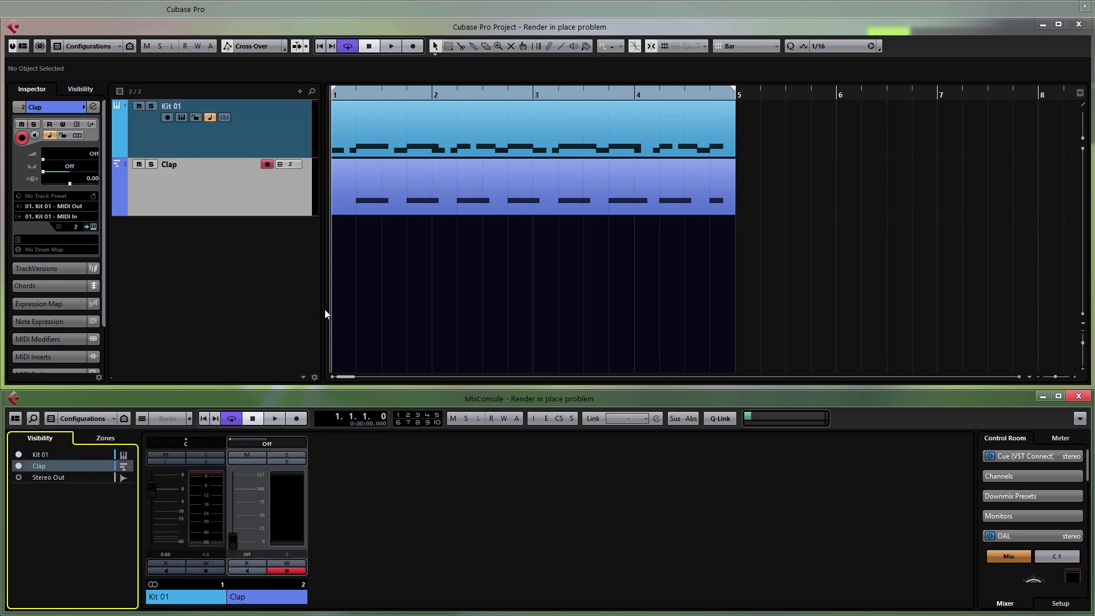
pyautogui.press('space')
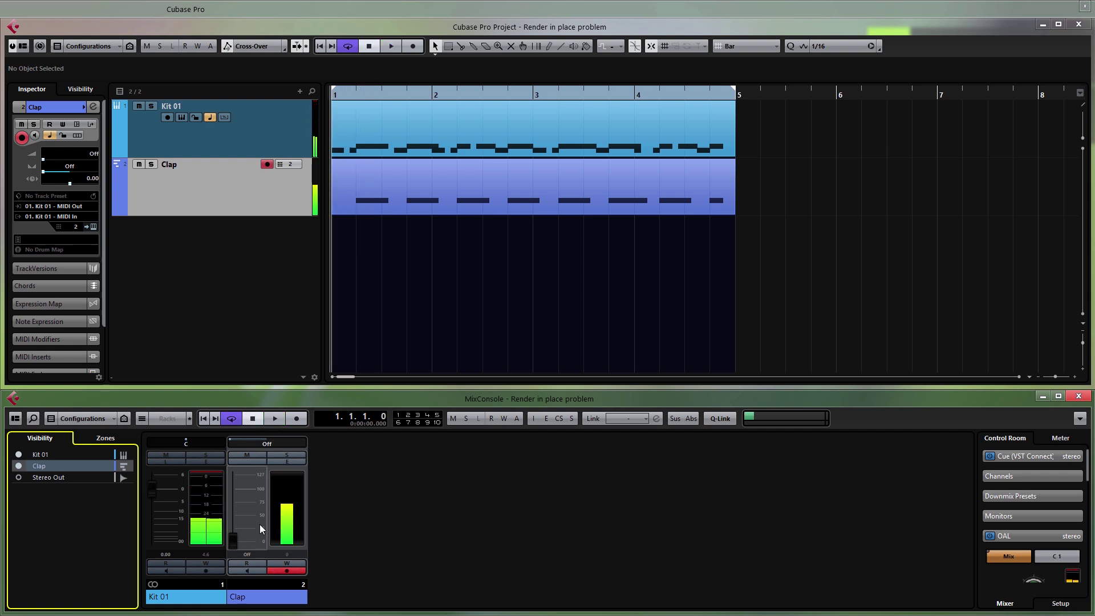
# Step: Hide the Clap channel, toggling its visibility while testing playback
pyautogui.click(18, 466)
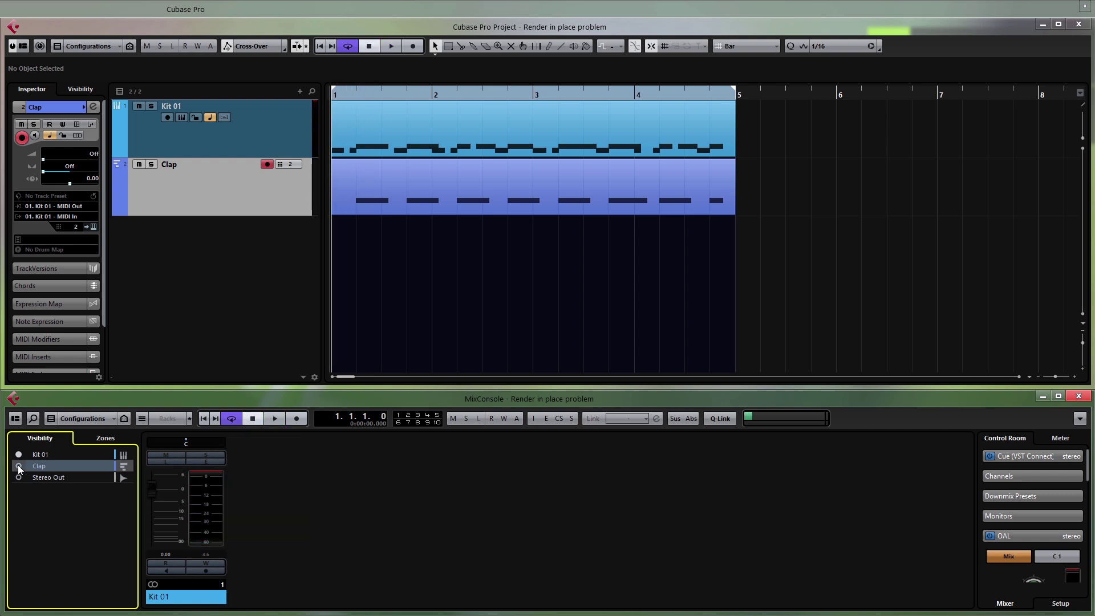
pyautogui.press('space')
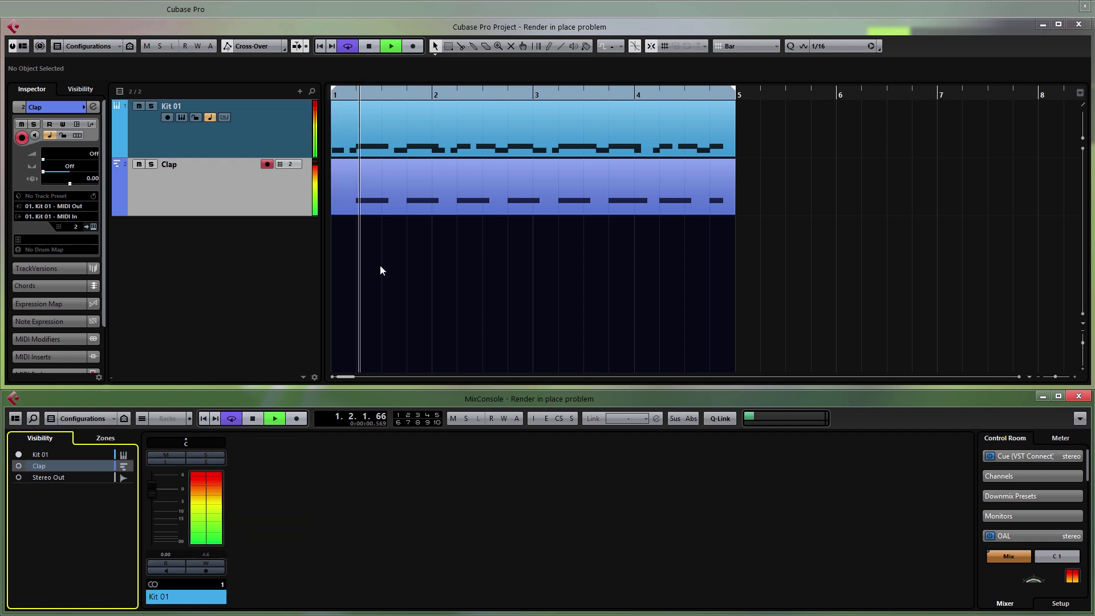
pyautogui.press('space')
pyautogui.click(19, 467)
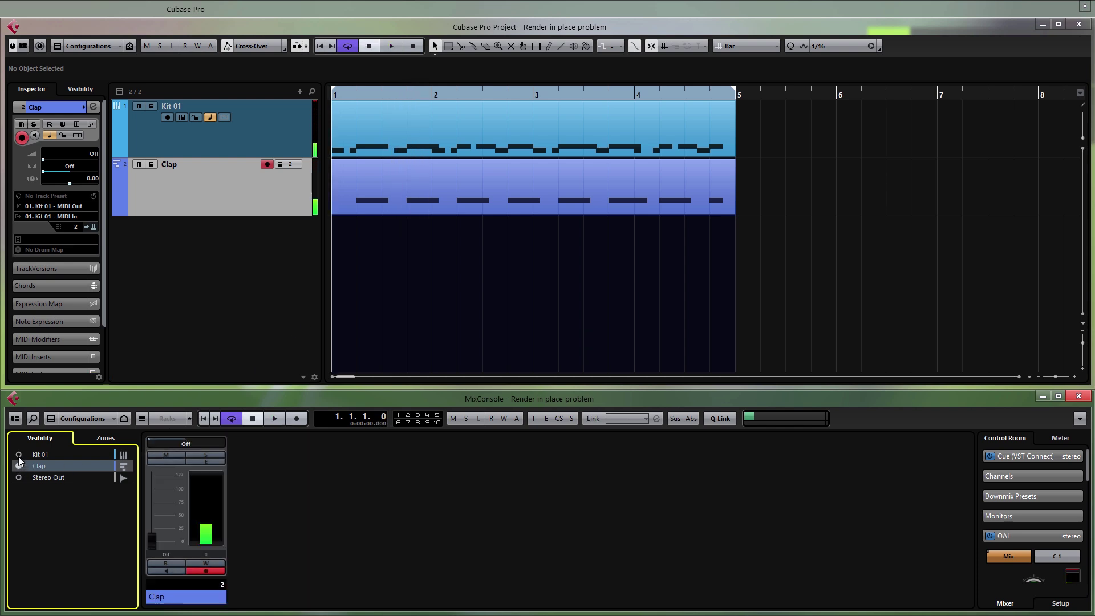
pyautogui.press('space')
pyautogui.press('space')
pyautogui.click(19, 466)
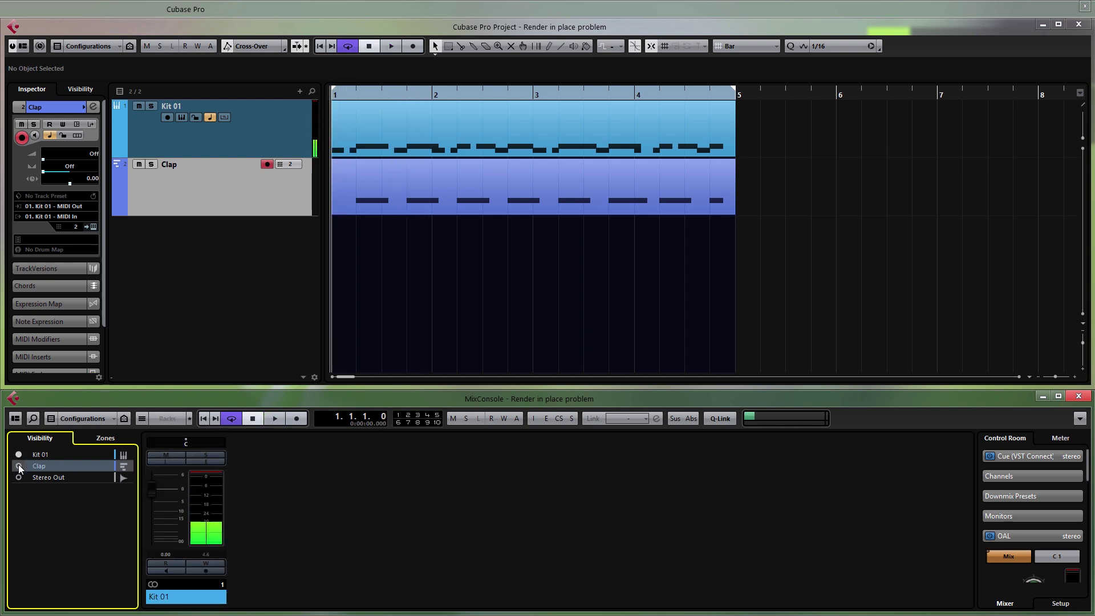
pyautogui.press('space')
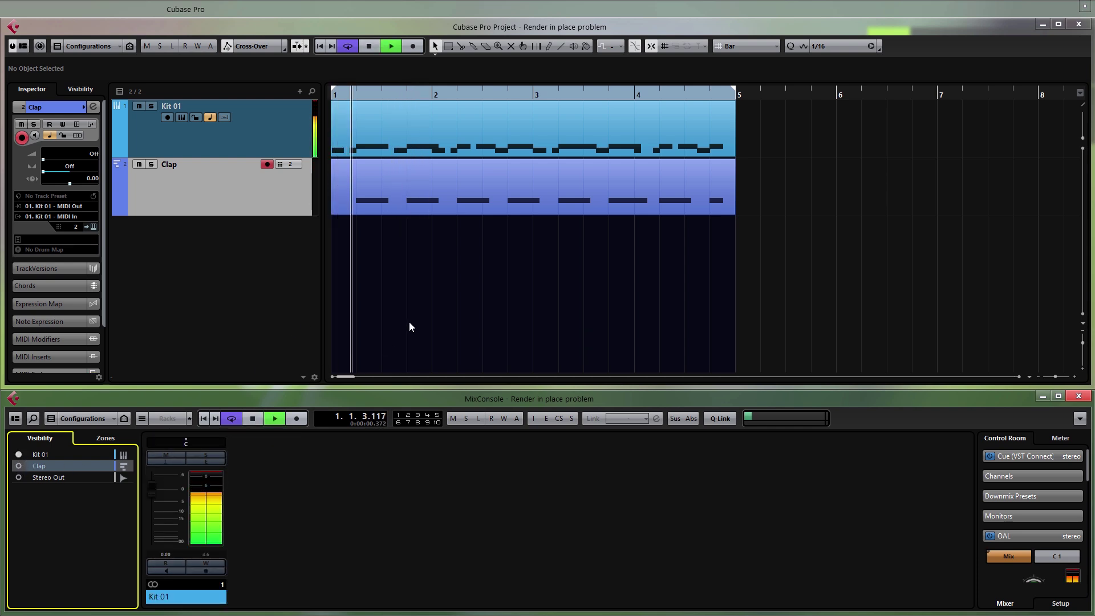
pyautogui.press('space')
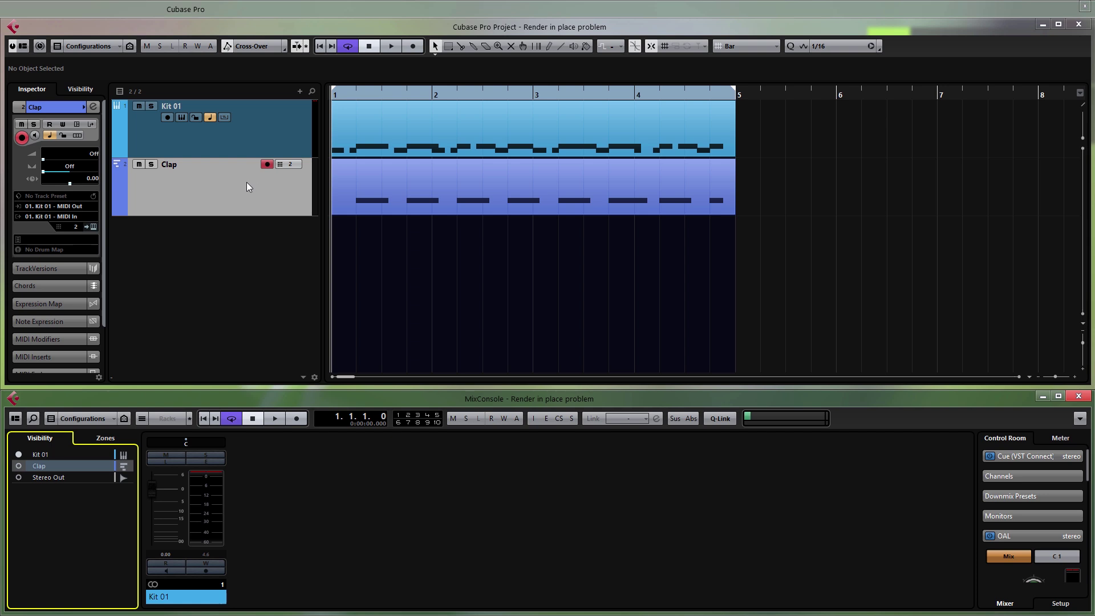
# Step: Activate the Maschine Out 2 stereo output for the Kit 01 track
pyautogui.click(273, 130)
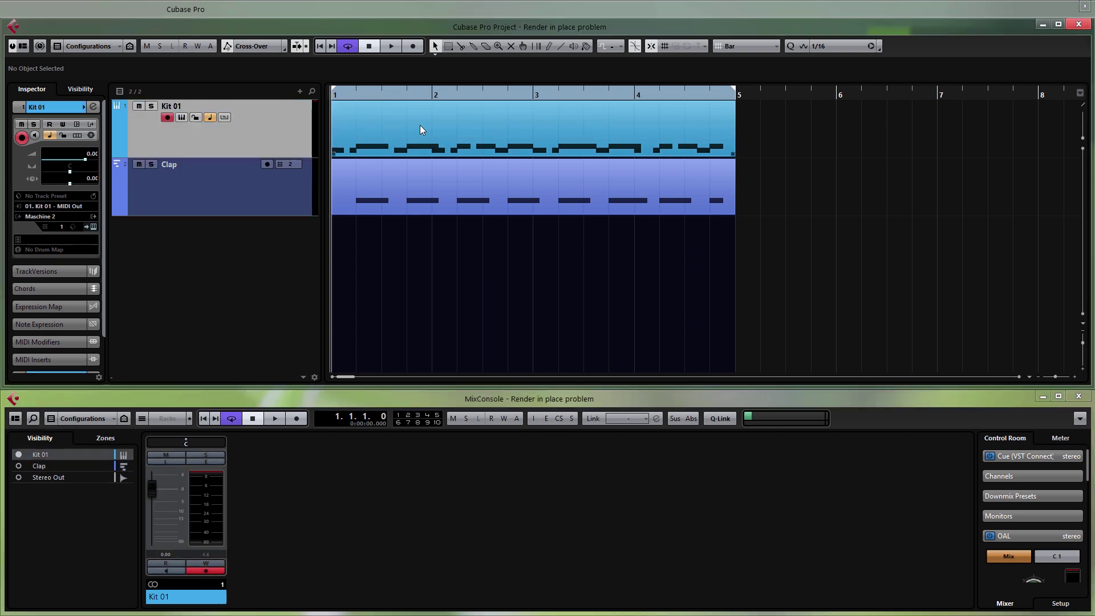
pyautogui.click(94, 220)
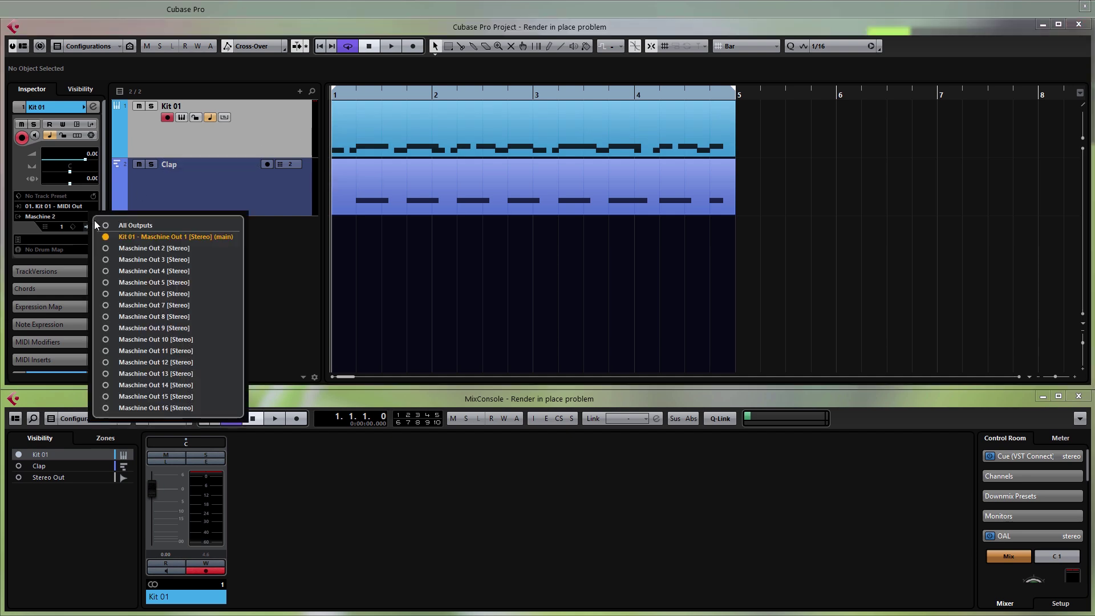
pyautogui.click(105, 249)
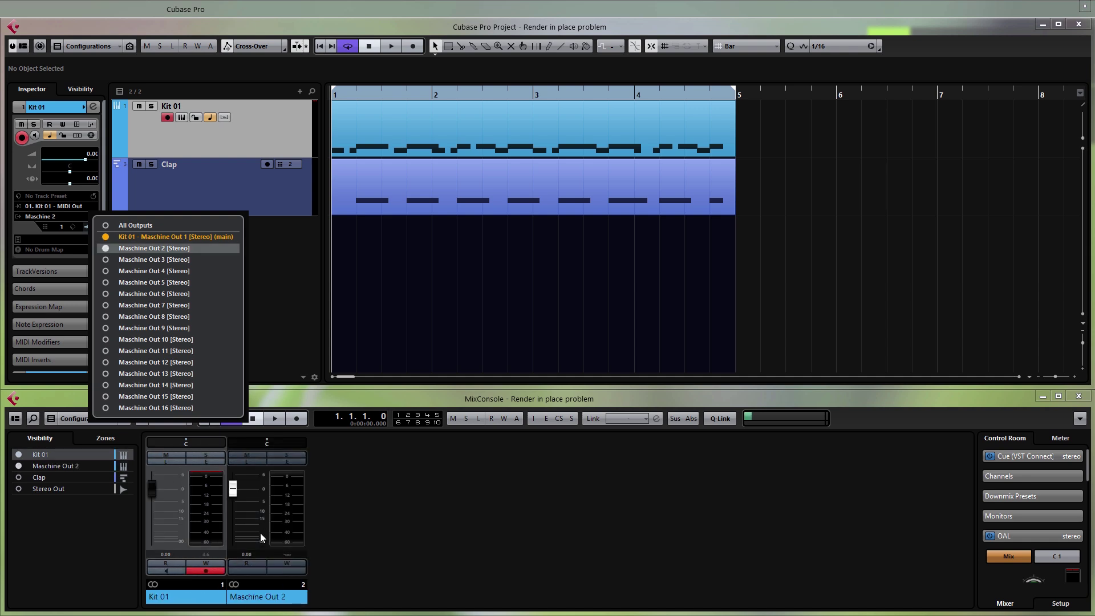
pyautogui.click(358, 547)
# Step: Rename the mixer channels 'Kit 01' and 'Clap'
pyautogui.doubleClick(191, 599)
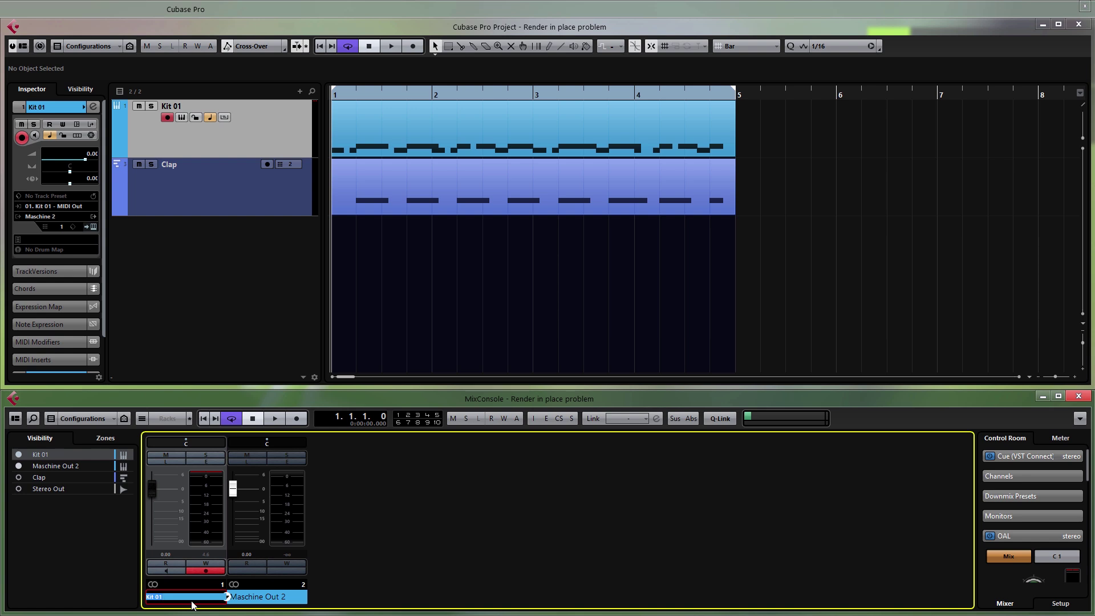
pyautogui.press('BackSpace')
pyautogui.write('Kit 01')
pyautogui.press('Return')
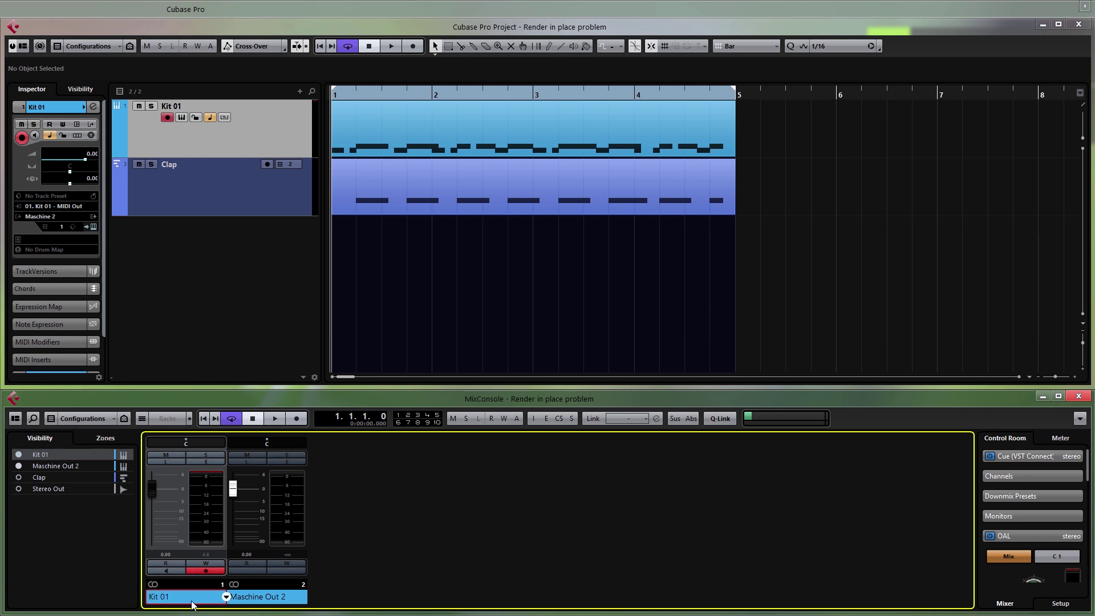
pyautogui.click(273, 599)
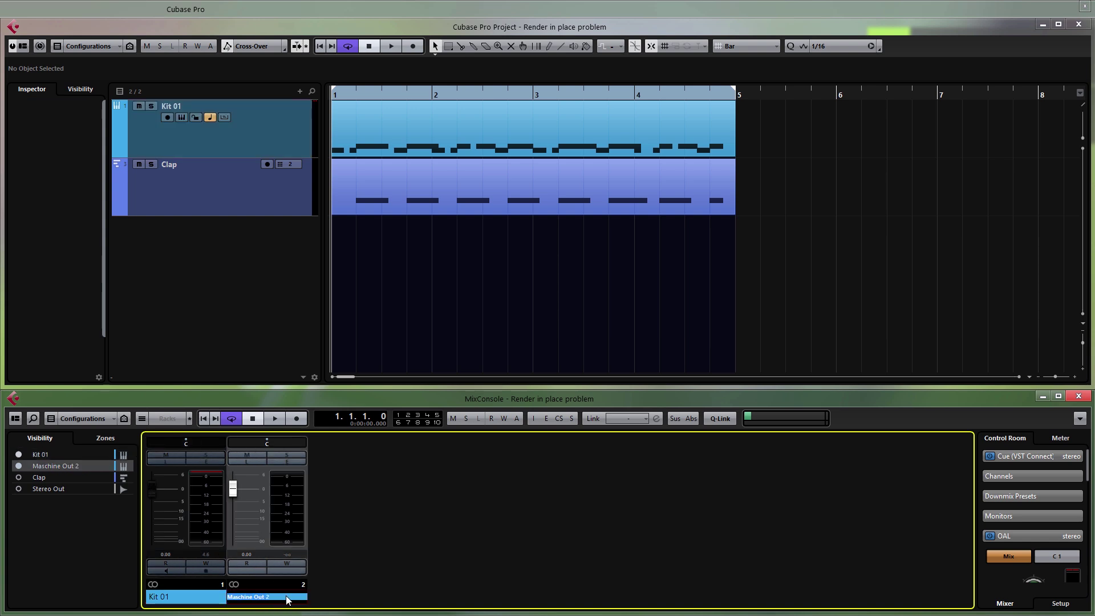
pyautogui.write('Clap')
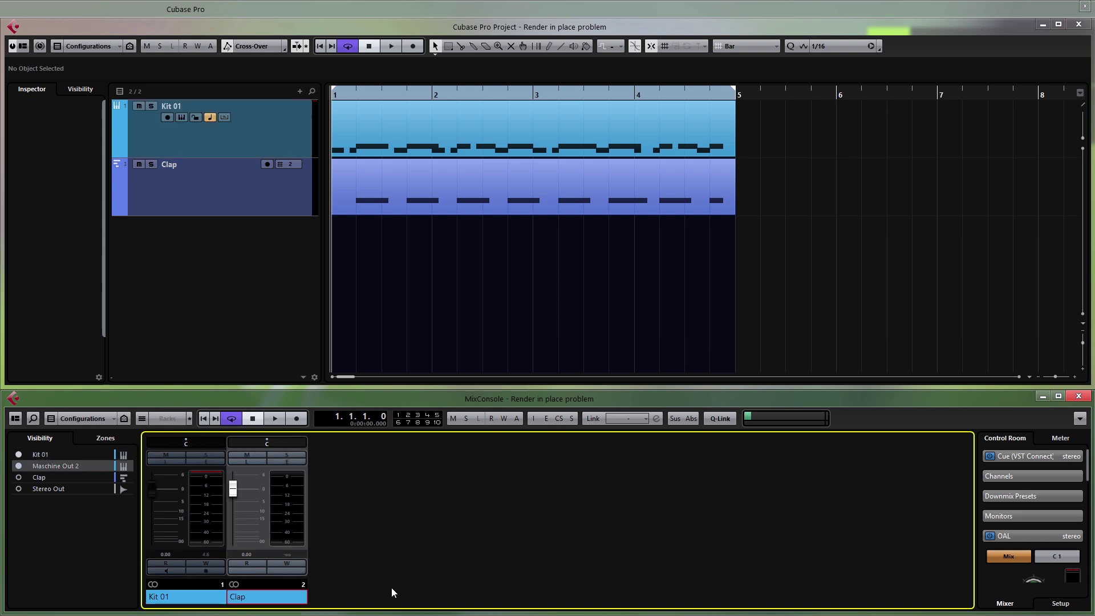
pyautogui.click(413, 301)
pyautogui.click(235, 204)
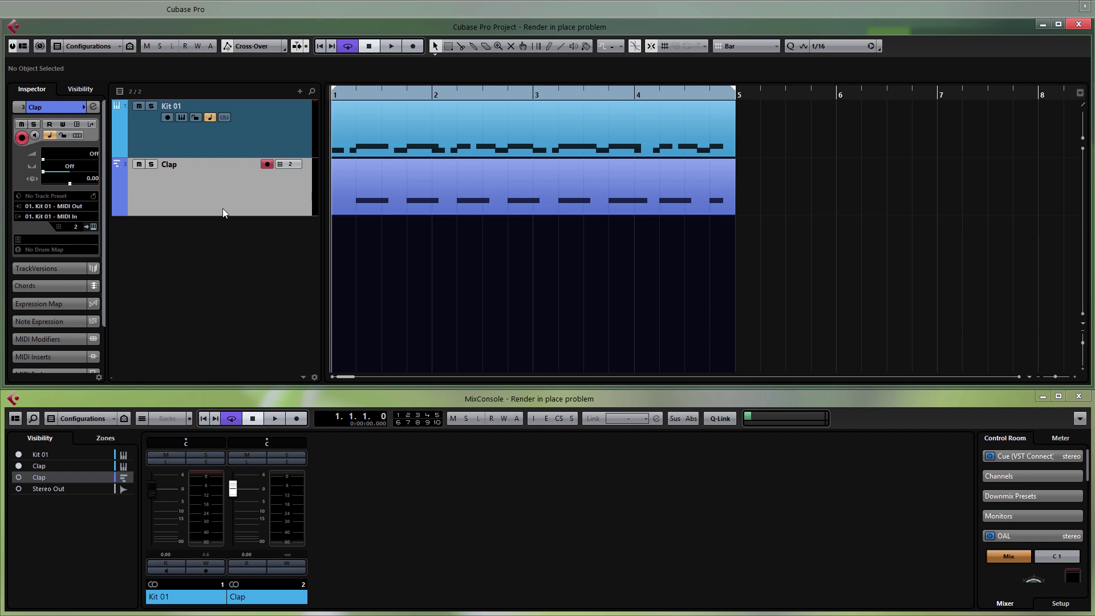
# Step: In Kit 01's Maschine mixer, reveal the routing rows and send all Ame Kit sounds to Ext. 1
pyautogui.press('e')
pyautogui.moveTo(433, 151); pyautogui.dragTo(467, 123)
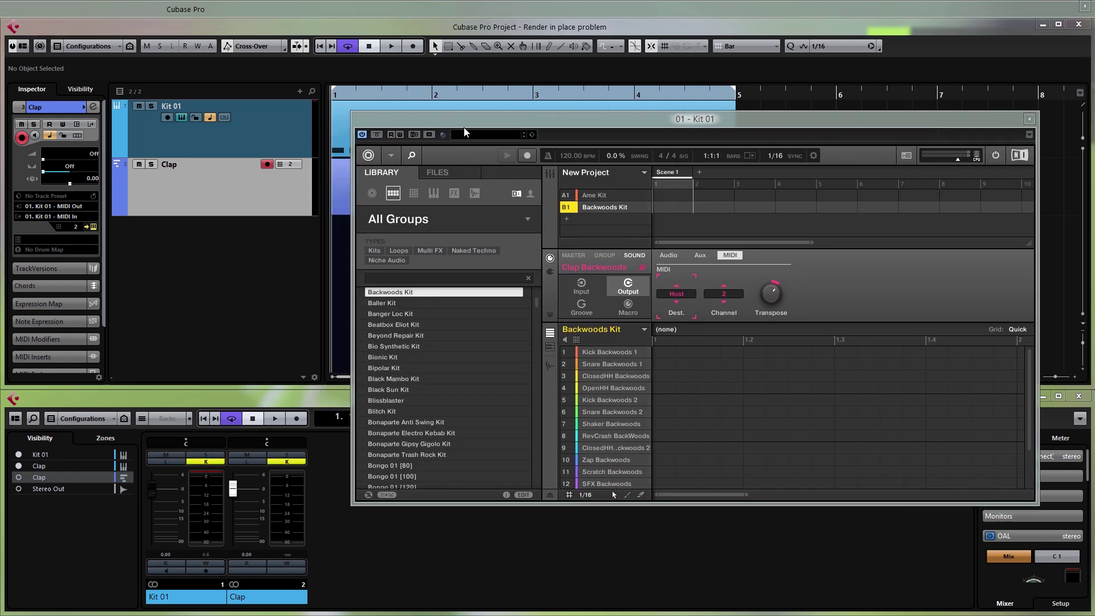
pyautogui.click(550, 173)
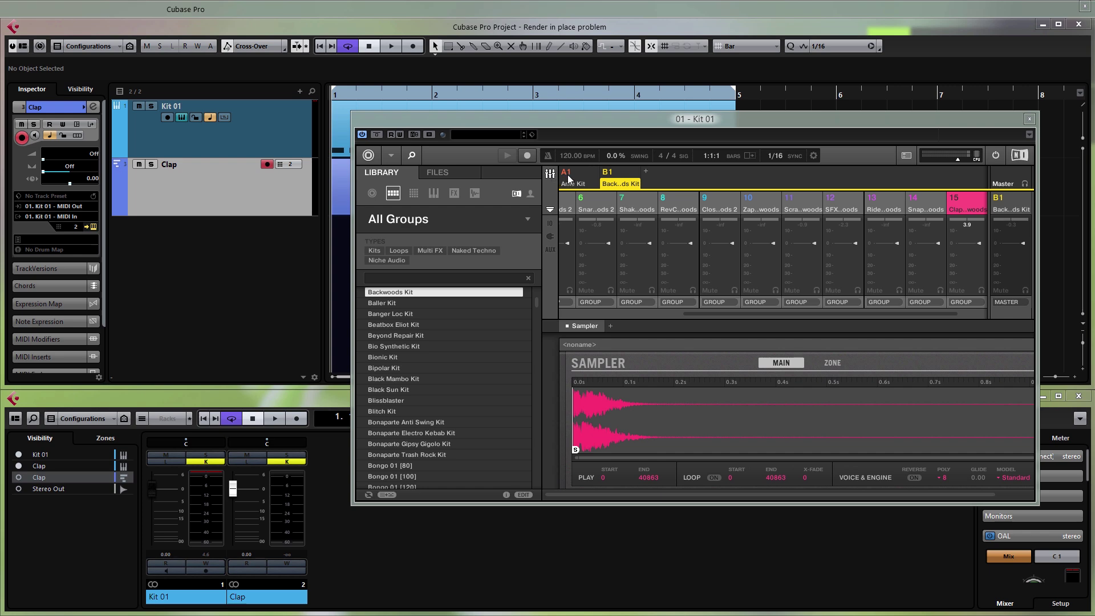
pyautogui.click(569, 179)
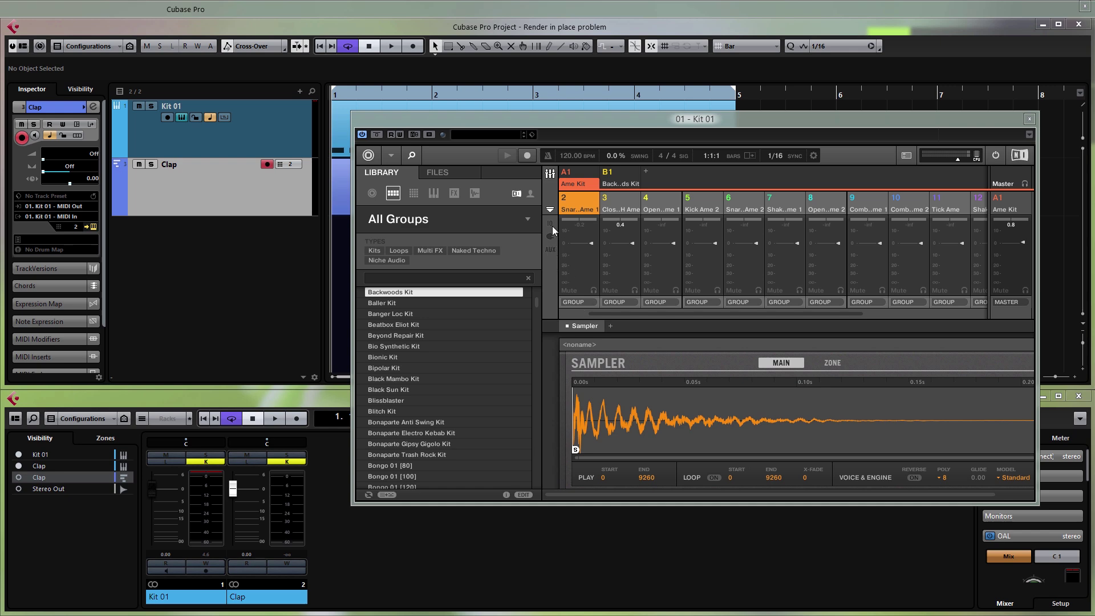
pyautogui.click(551, 249)
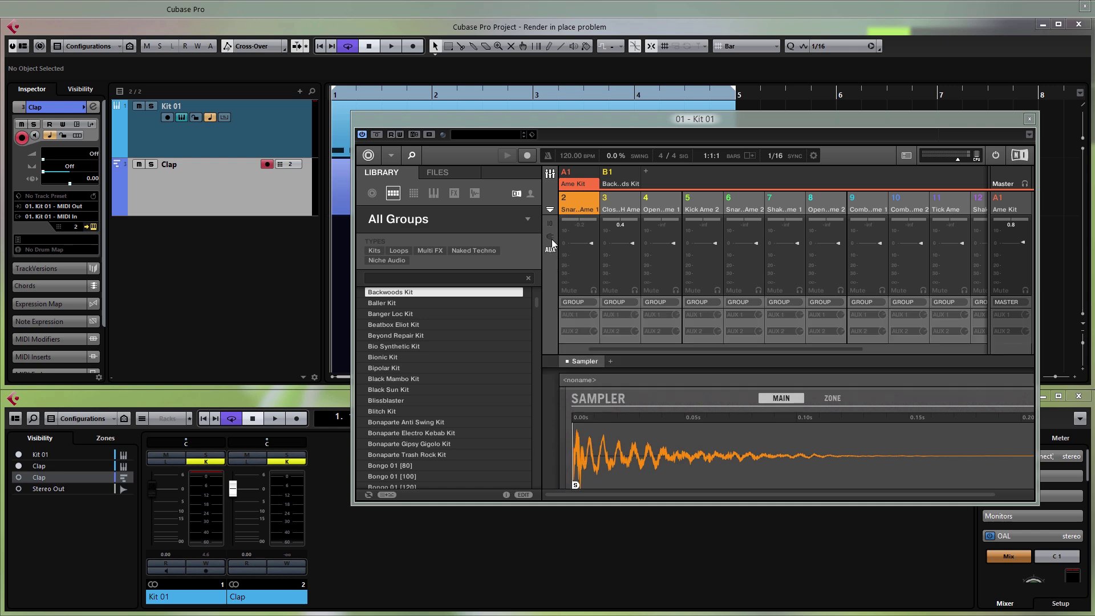
pyautogui.click(550, 224)
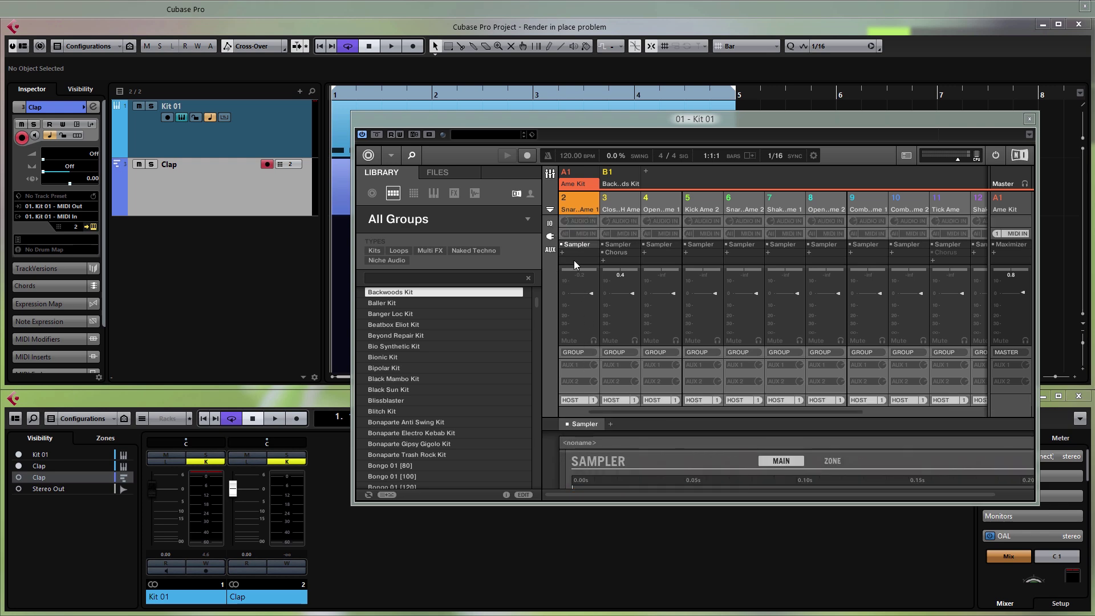
pyautogui.click(580, 352)
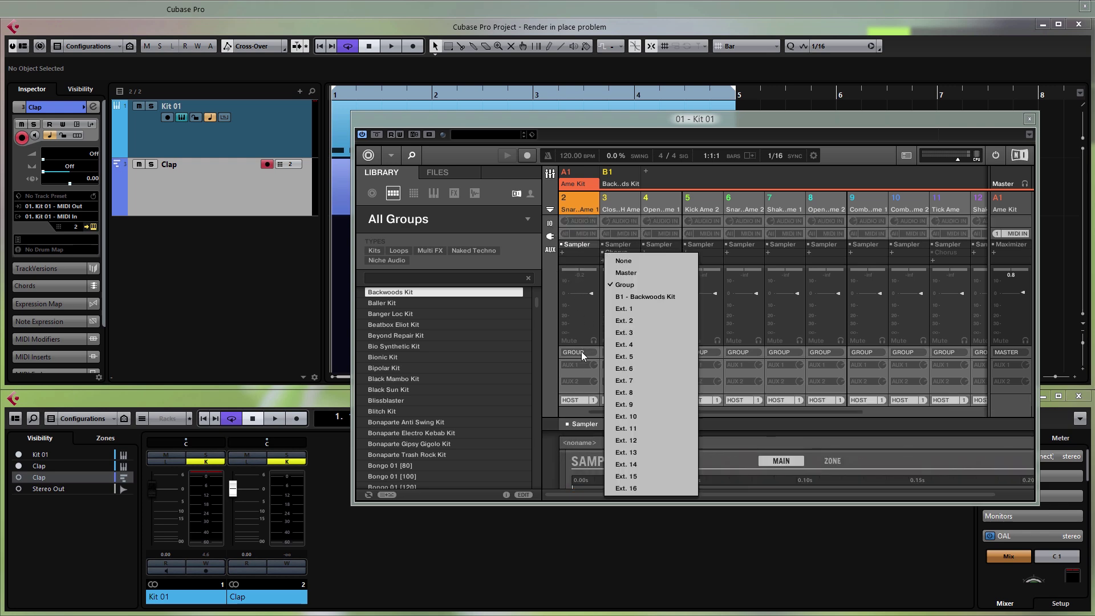
pyautogui.click(648, 308)
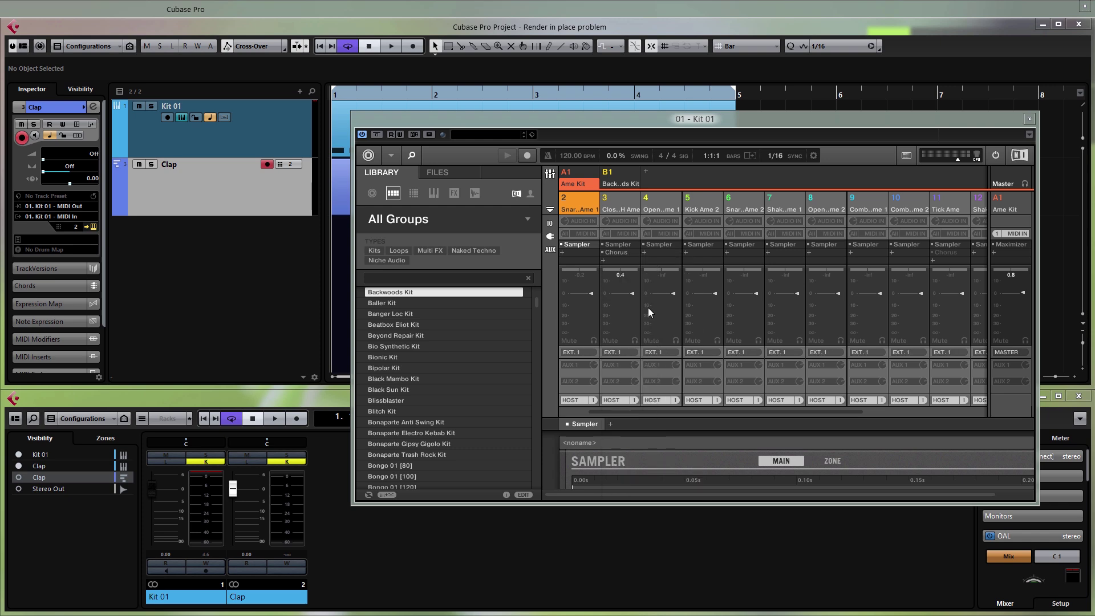
# Step: Send all Backwoods Kit sounds to Ext. 2, close Maschine, and start playback
pyautogui.click(617, 181)
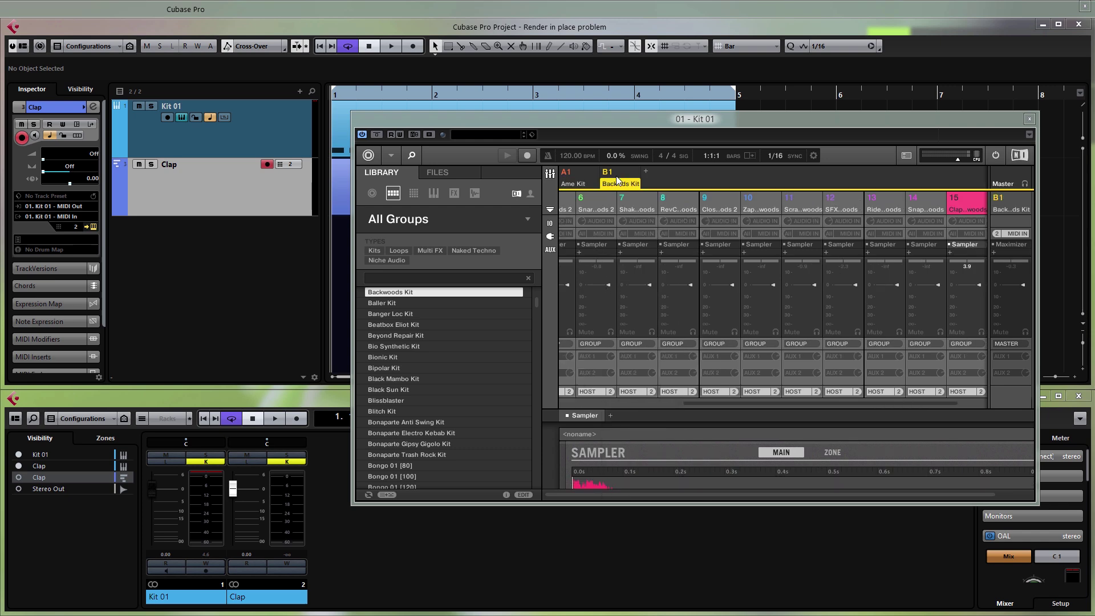
pyautogui.click(630, 344)
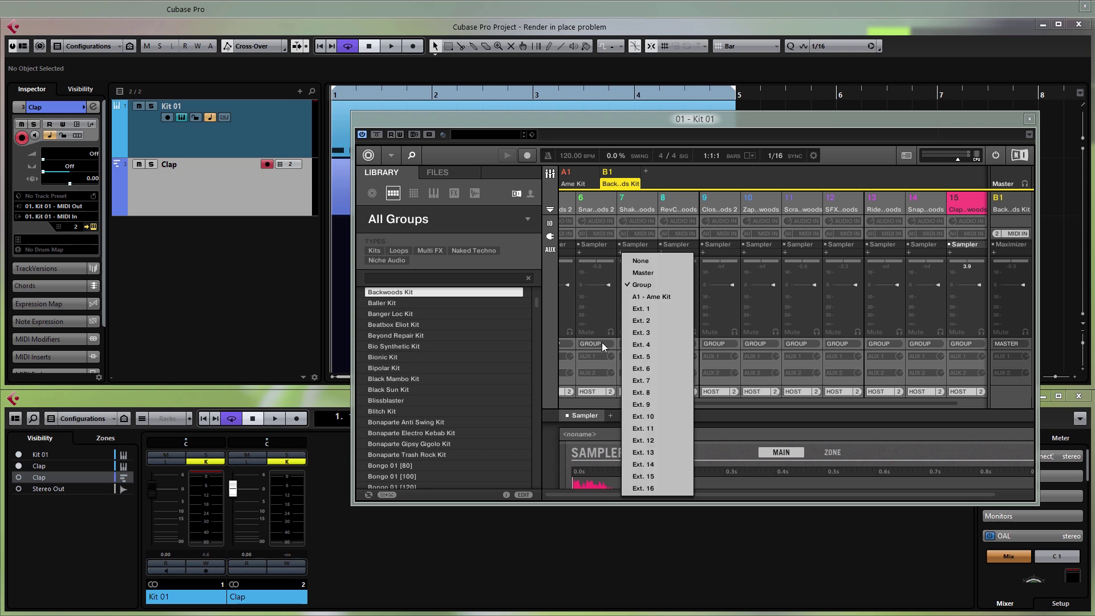
pyautogui.click(662, 320)
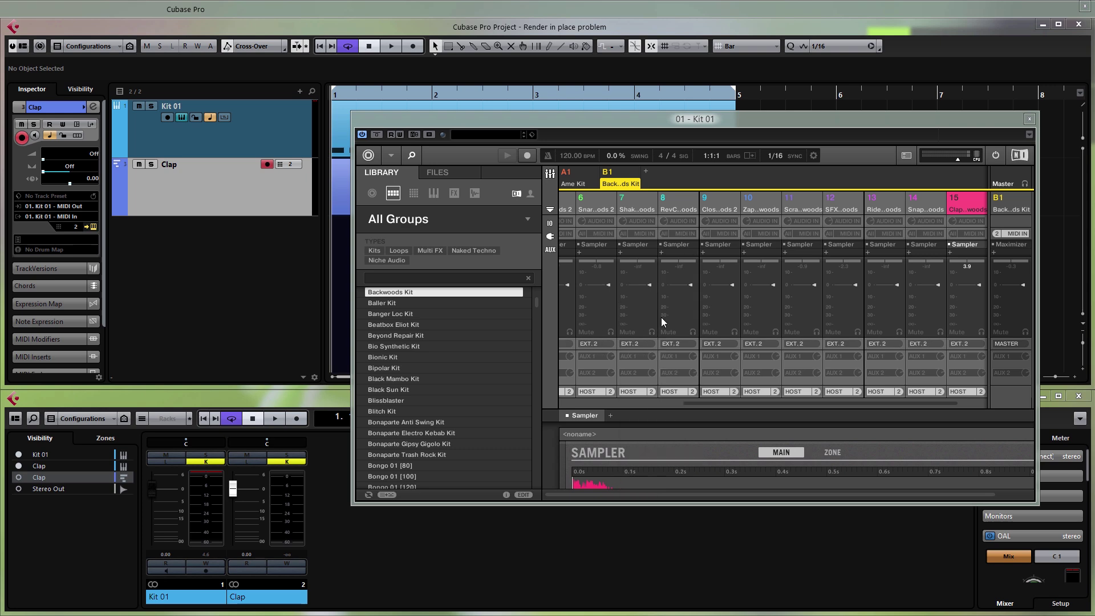
pyautogui.click(574, 182)
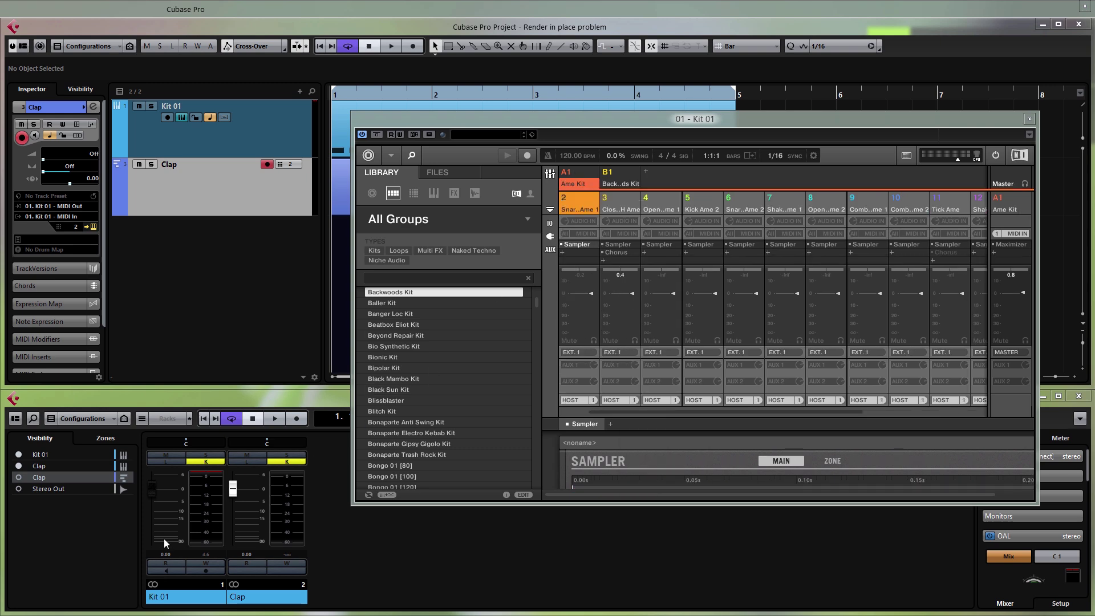
pyautogui.click(617, 177)
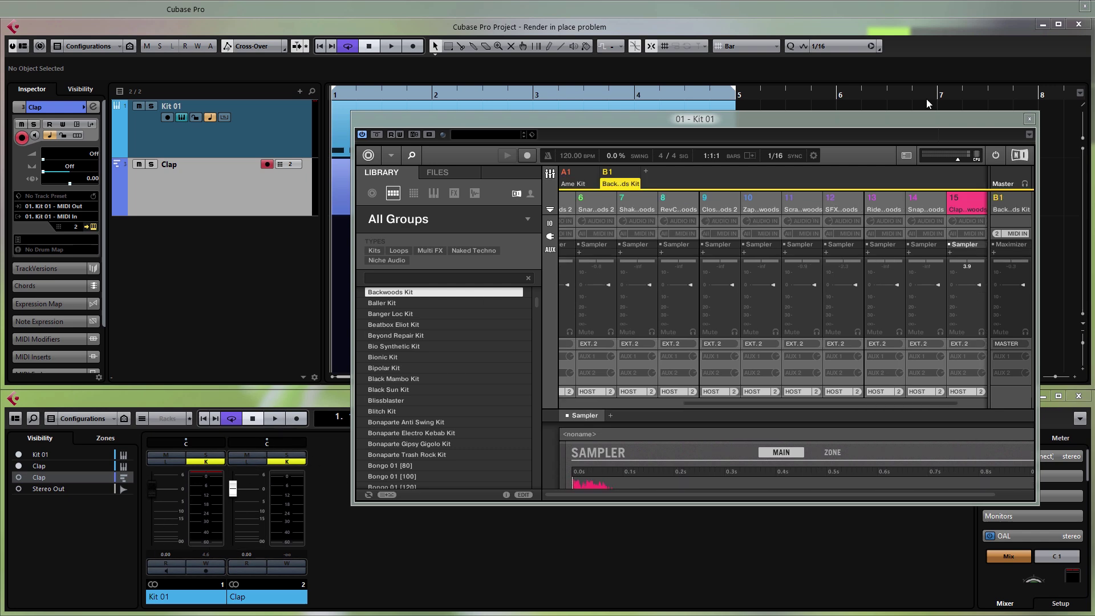
pyautogui.click(1030, 118)
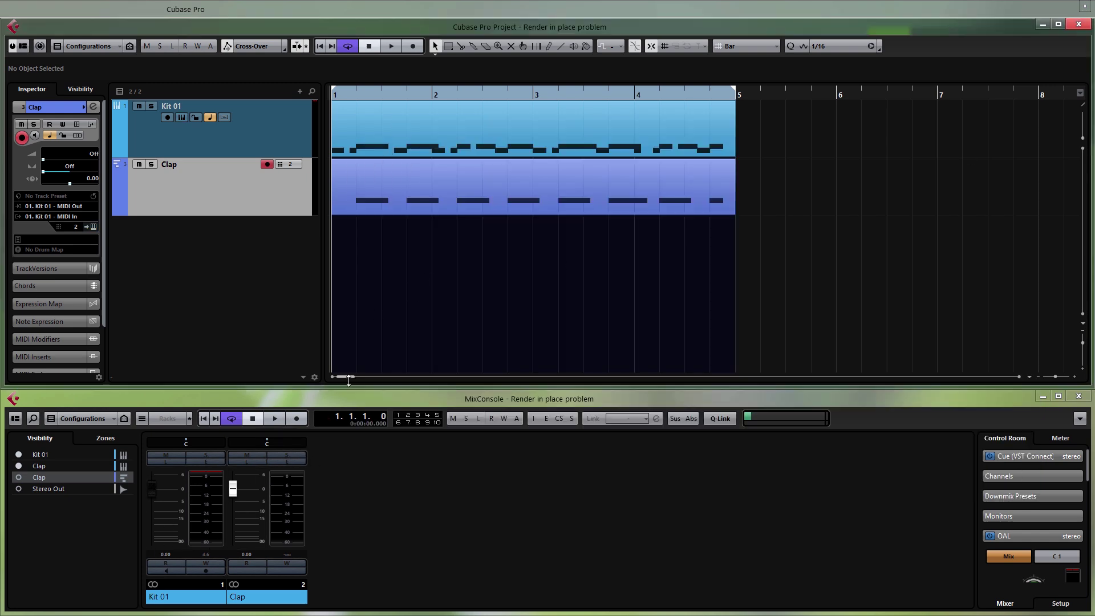
pyautogui.press('space')
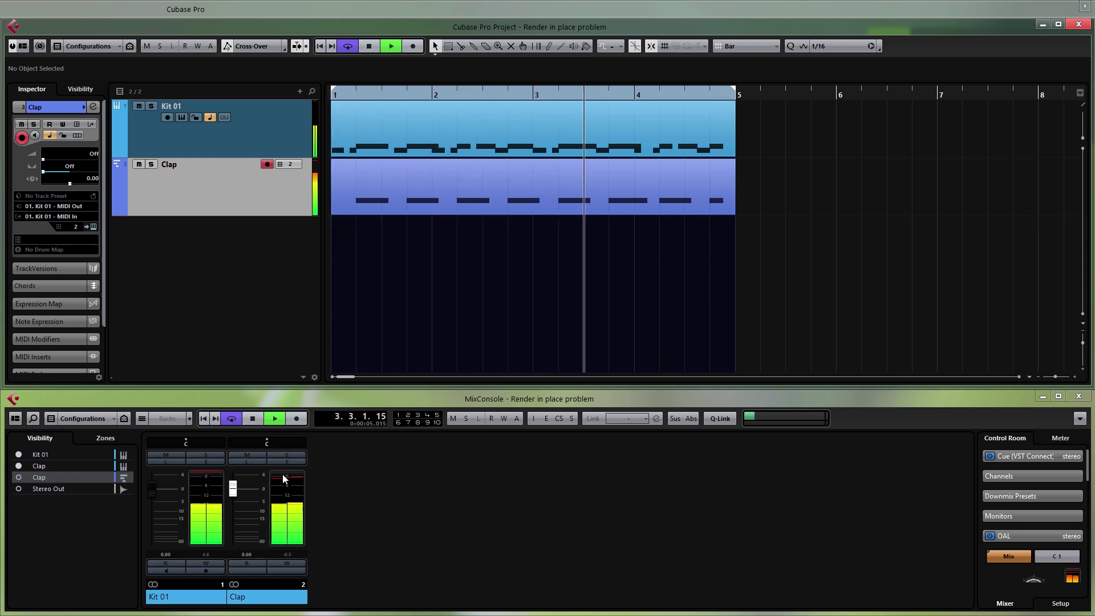
# Step: Solo Clap, then Kit 01 alone, clear both solos, and stop playback
pyautogui.click(294, 459)
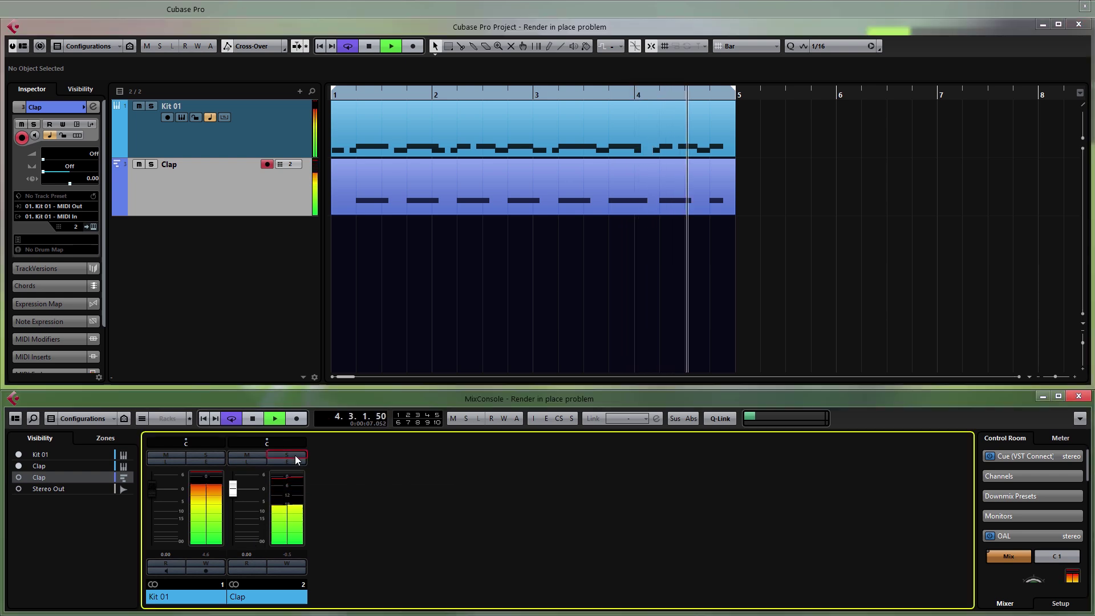
pyautogui.click(295, 455)
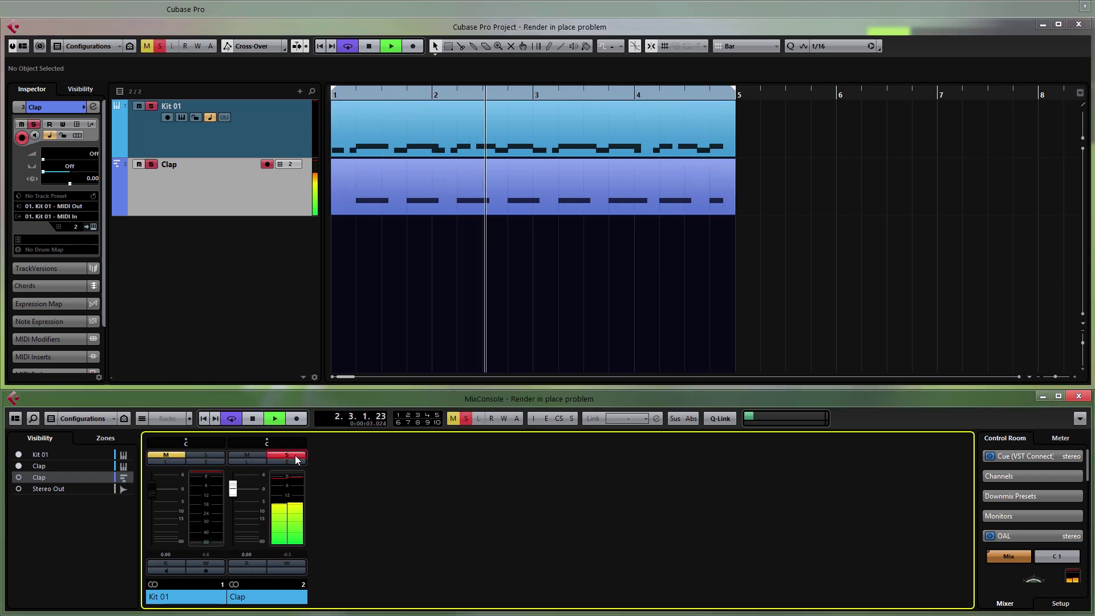
pyautogui.click(207, 454)
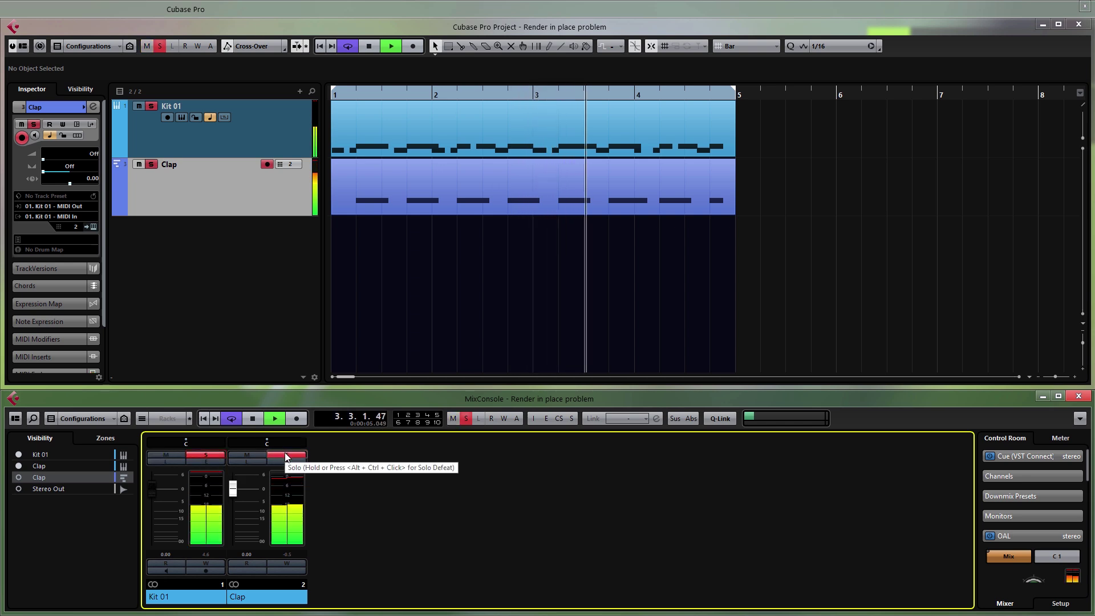
pyautogui.click(286, 456)
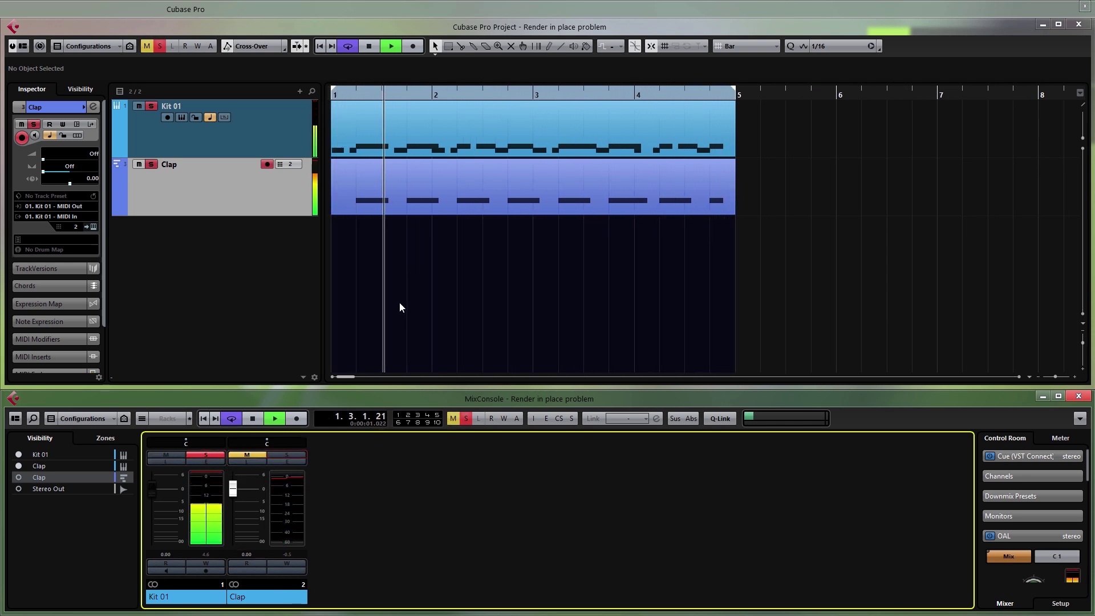
pyautogui.click(215, 454)
pyautogui.press('space')
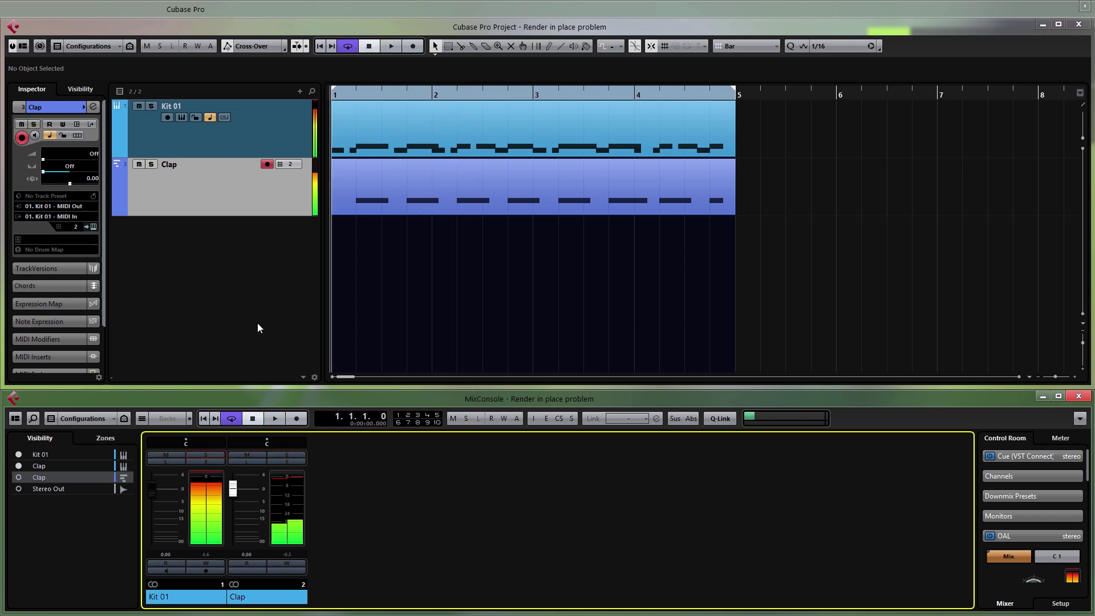
pyautogui.click(186, 152)
# Step: Check Kit 01's output routing list for the Maschine Out 1 and Out 2 assignments
pyautogui.click(97, 215)
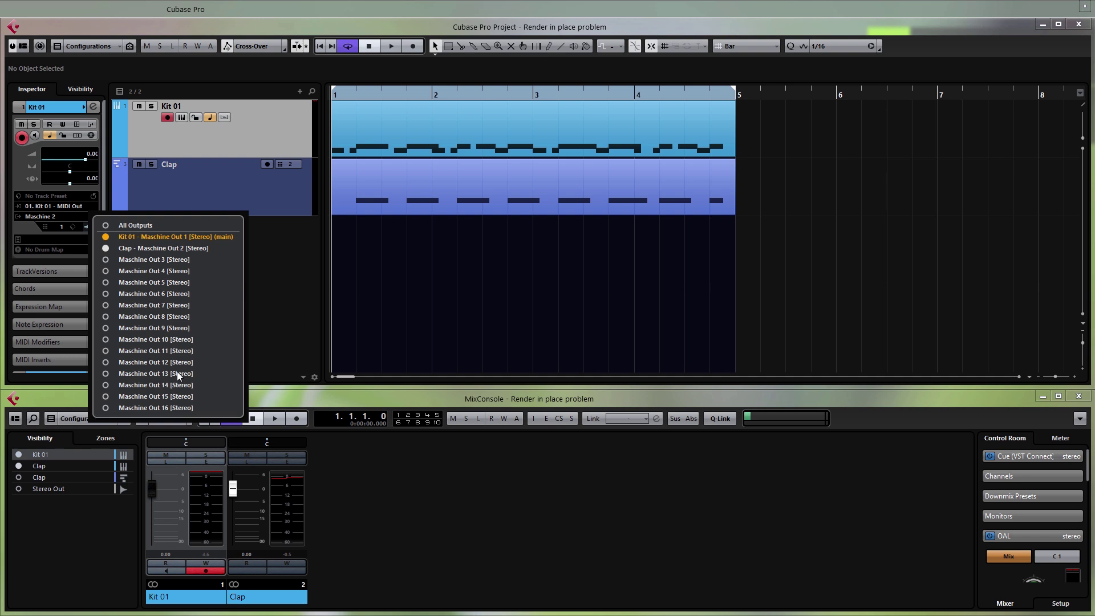
pyautogui.click(570, 210)
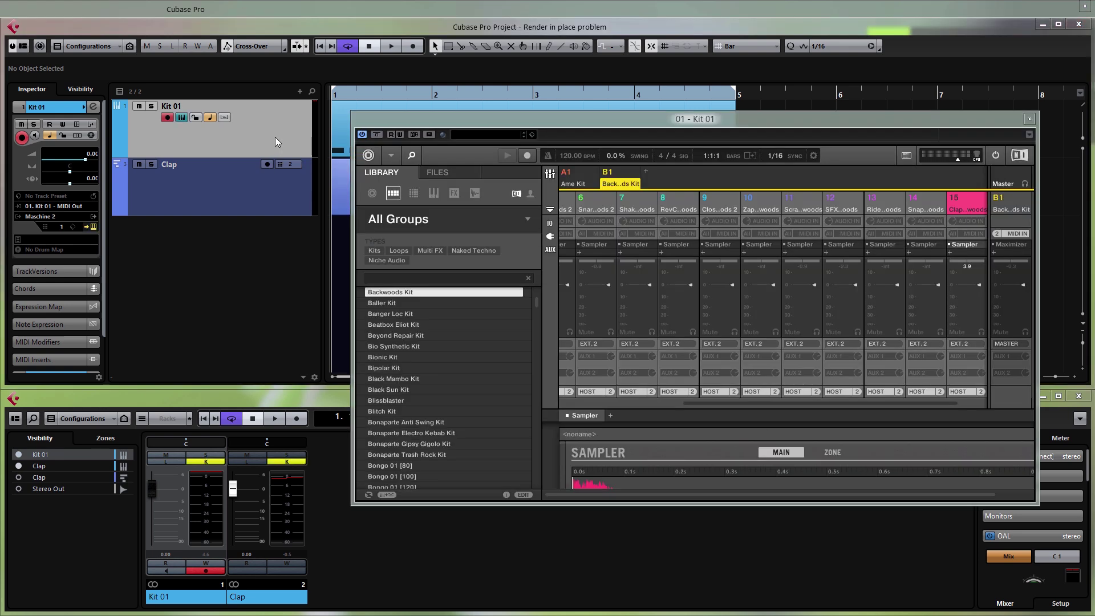
# Step: Switch Maschine to the Arranger view and save the project as Test3
pyautogui.click(550, 174)
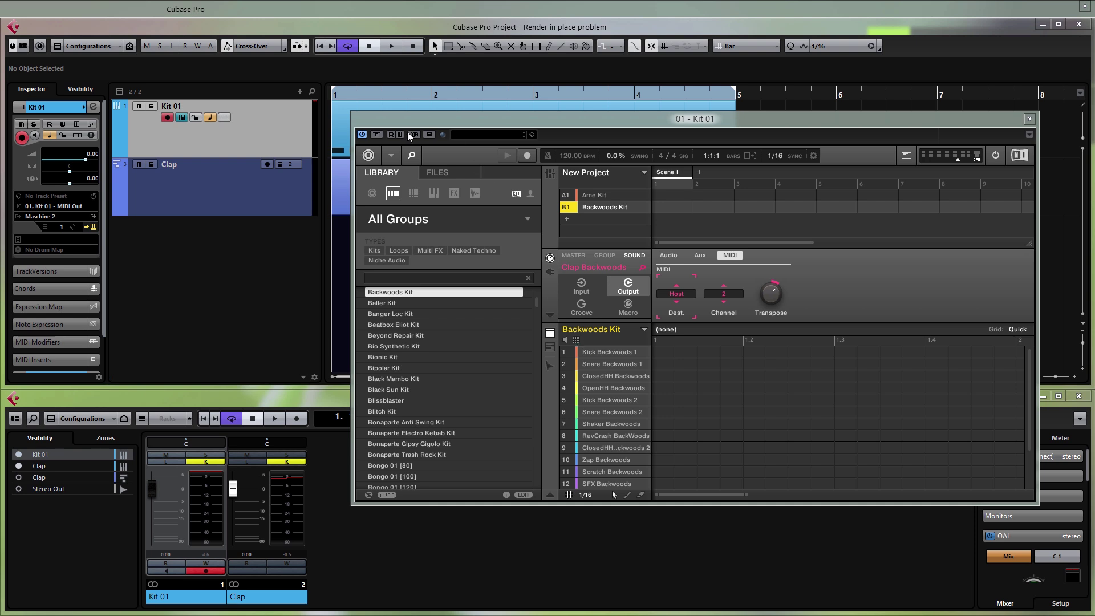
pyautogui.click(392, 156)
pyautogui.moveTo(403, 173)
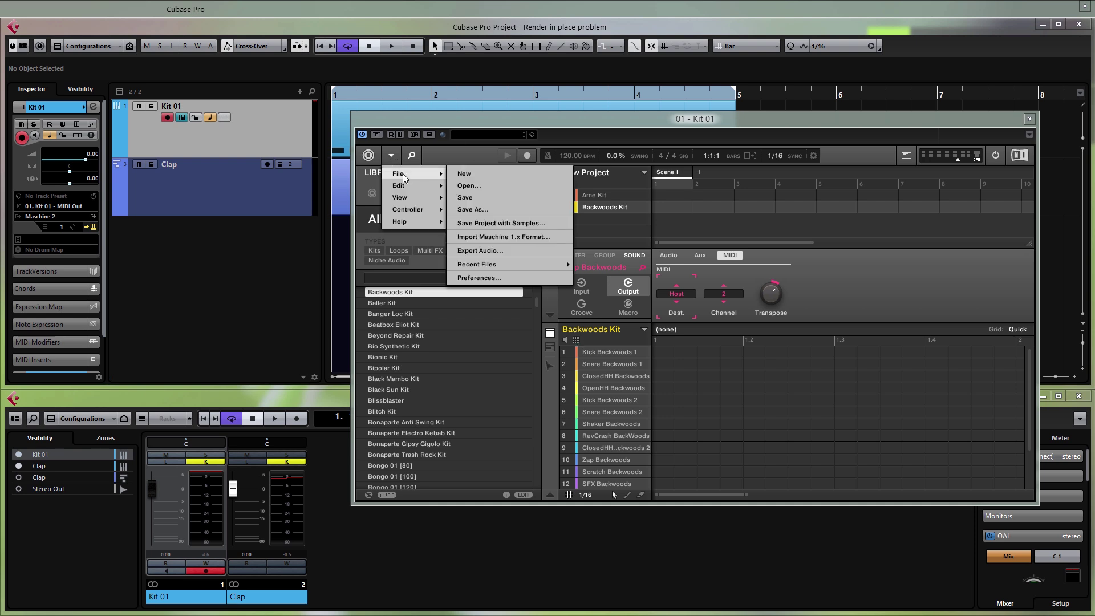
pyautogui.click(513, 211)
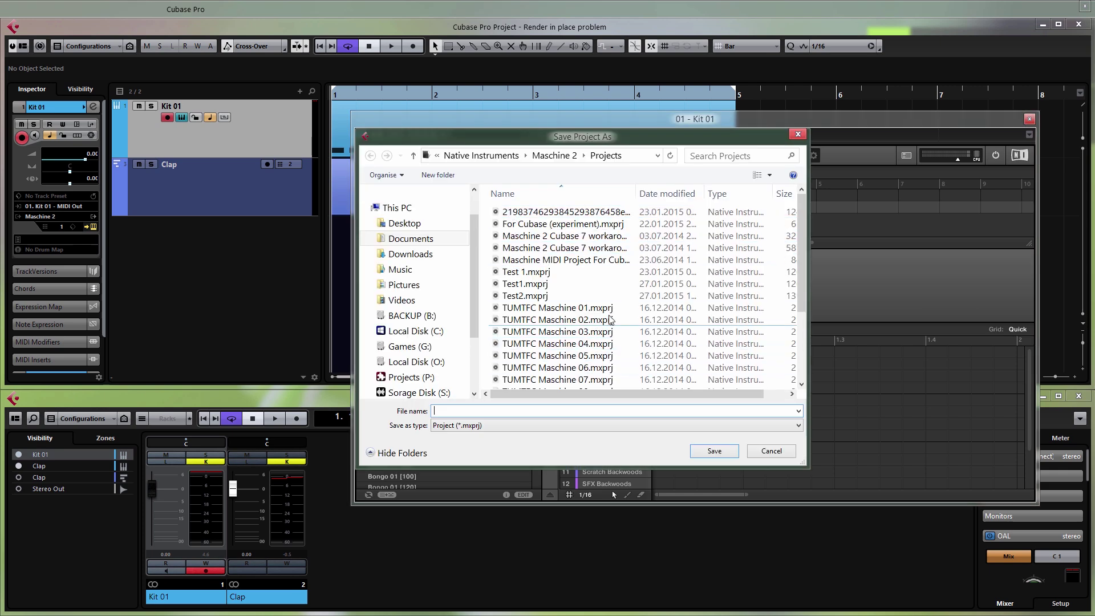
pyautogui.write('Test')
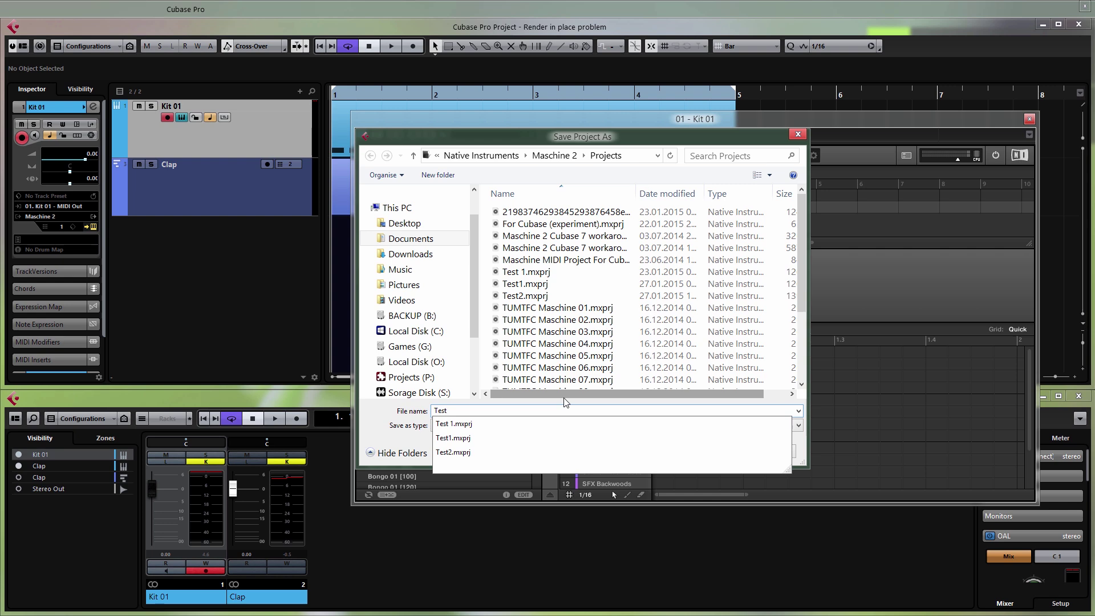
pyautogui.write('3')
pyautogui.press('Return')
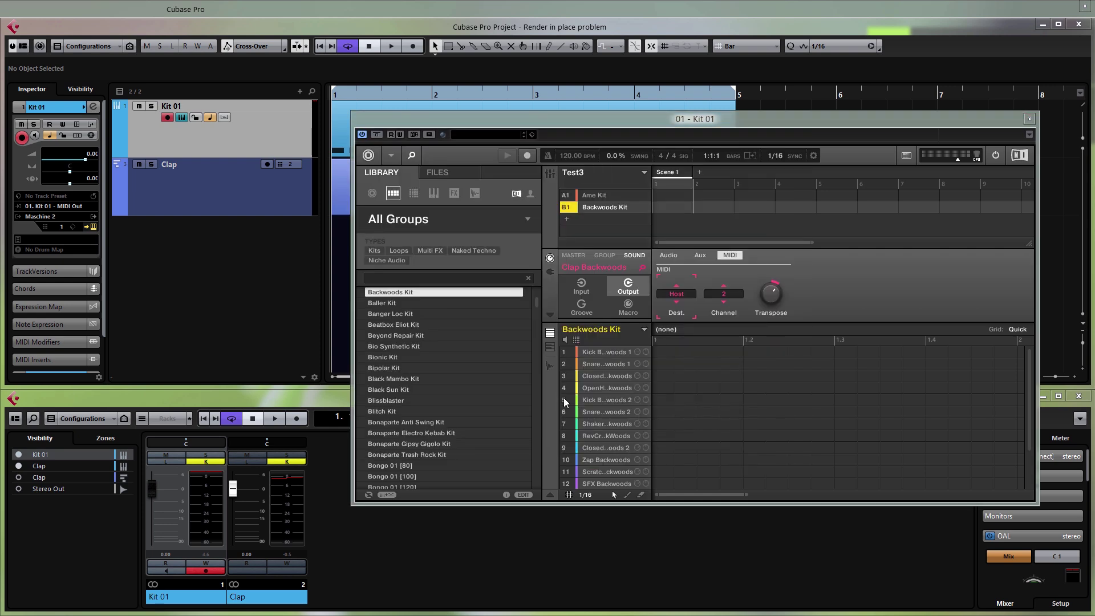
pyautogui.click(392, 154)
# Step: Set Test3.mxprj as the plug-in template project in Maschine's Default preferences
pyautogui.moveTo(402, 172)
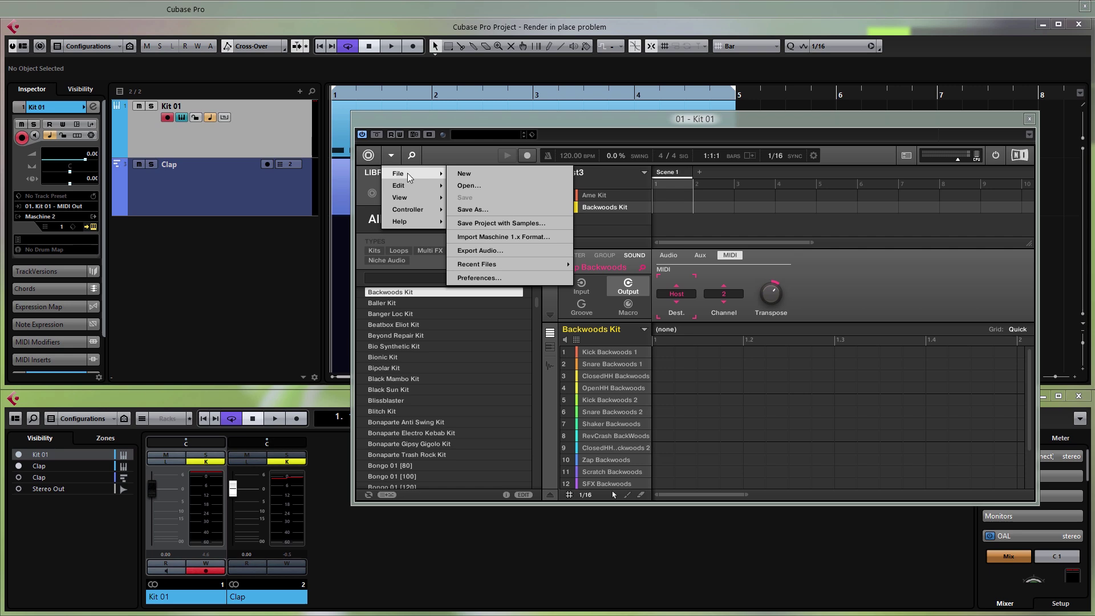
pyautogui.click(479, 278)
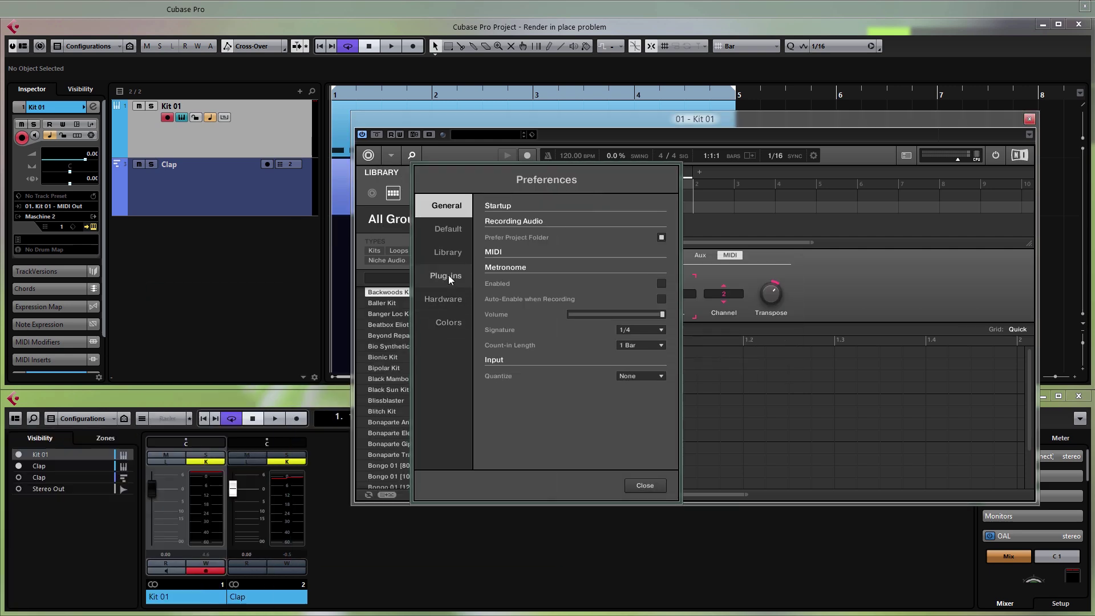
pyautogui.click(450, 231)
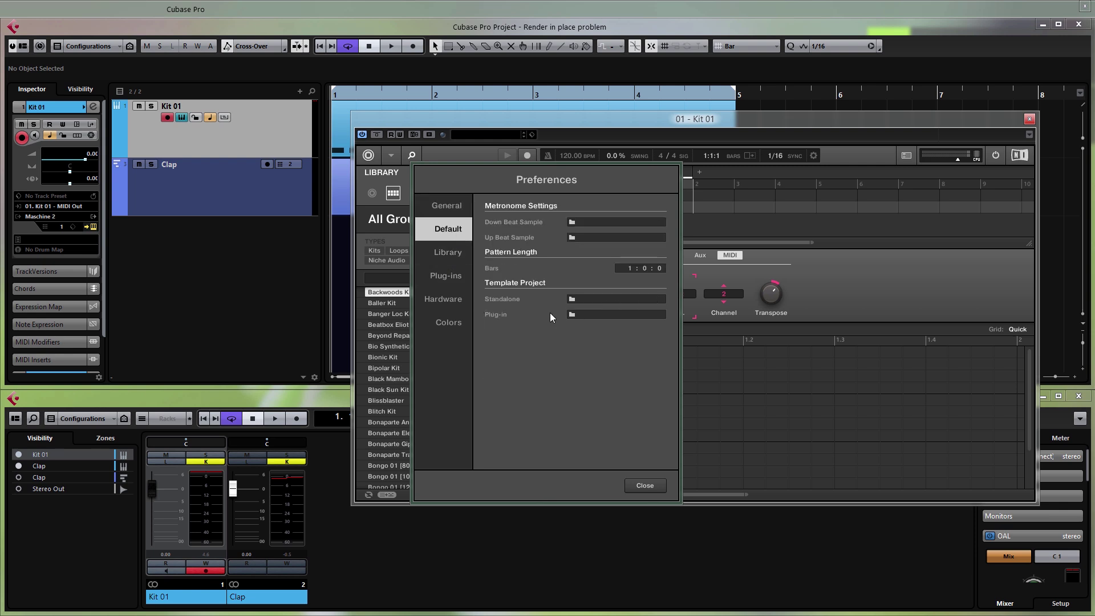
pyautogui.click(614, 314)
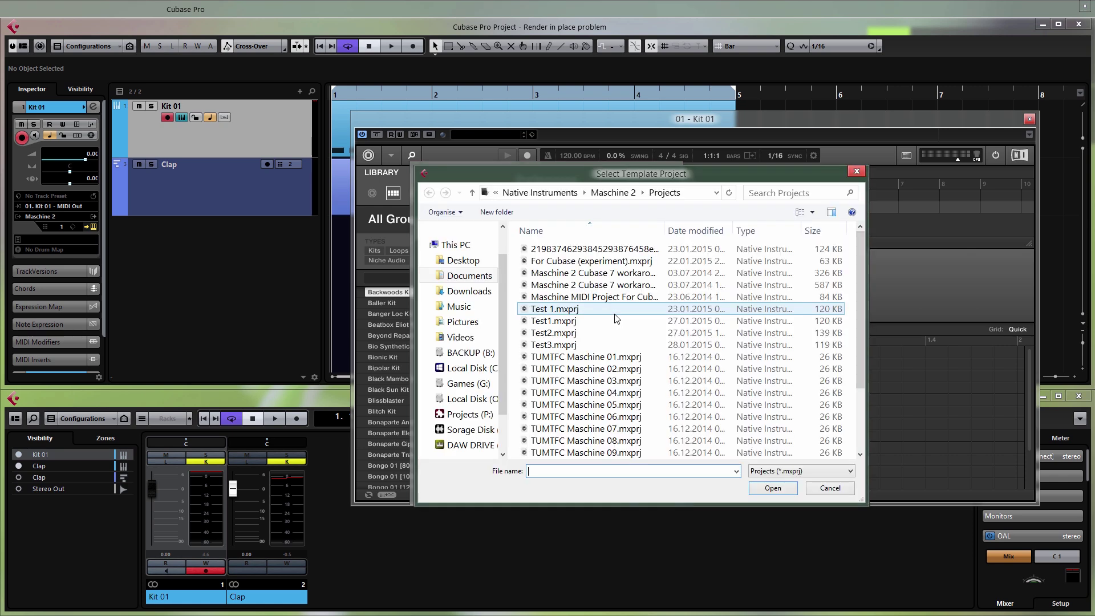
pyautogui.doubleClick(594, 345)
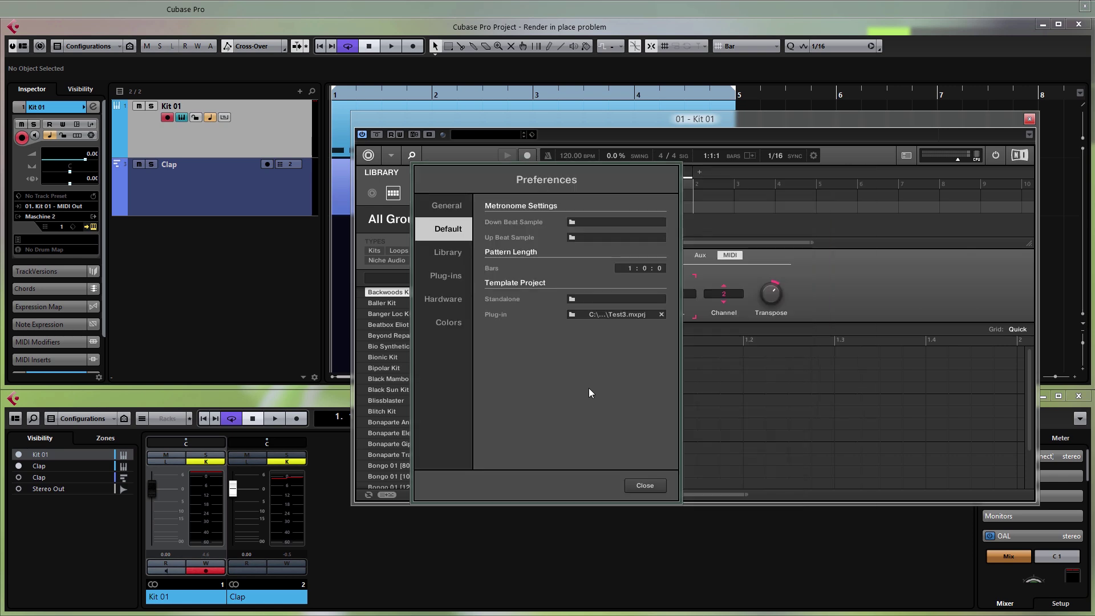
pyautogui.click(646, 487)
# Step: Add a Maschine 2 instrument track, Maschine 2 01, and close its plugin window
pyautogui.click(1029, 118)
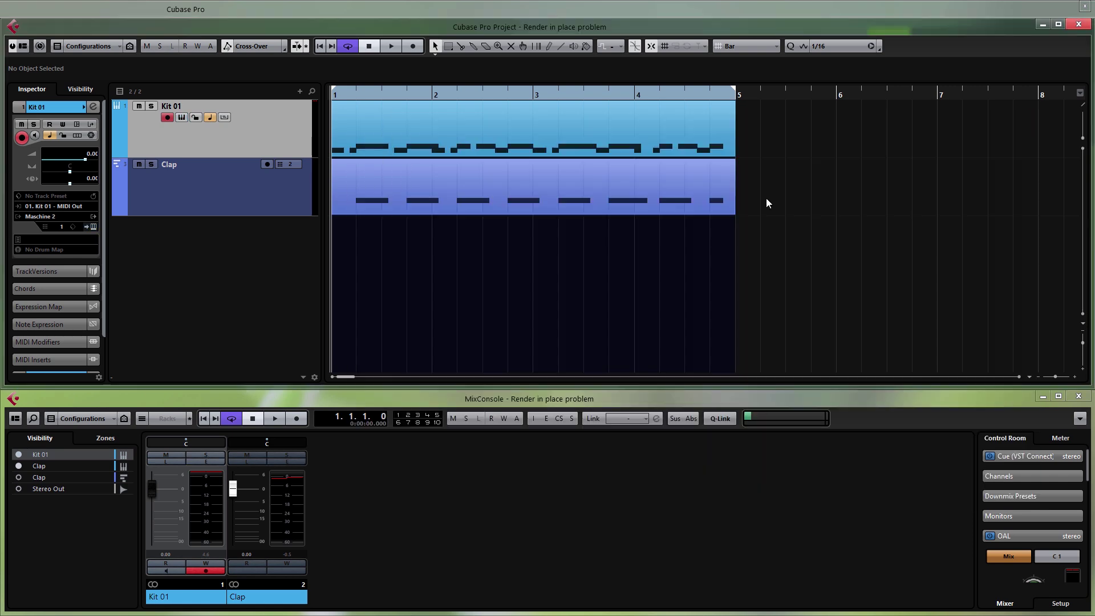
pyautogui.rightClick(218, 289)
pyautogui.click(287, 306)
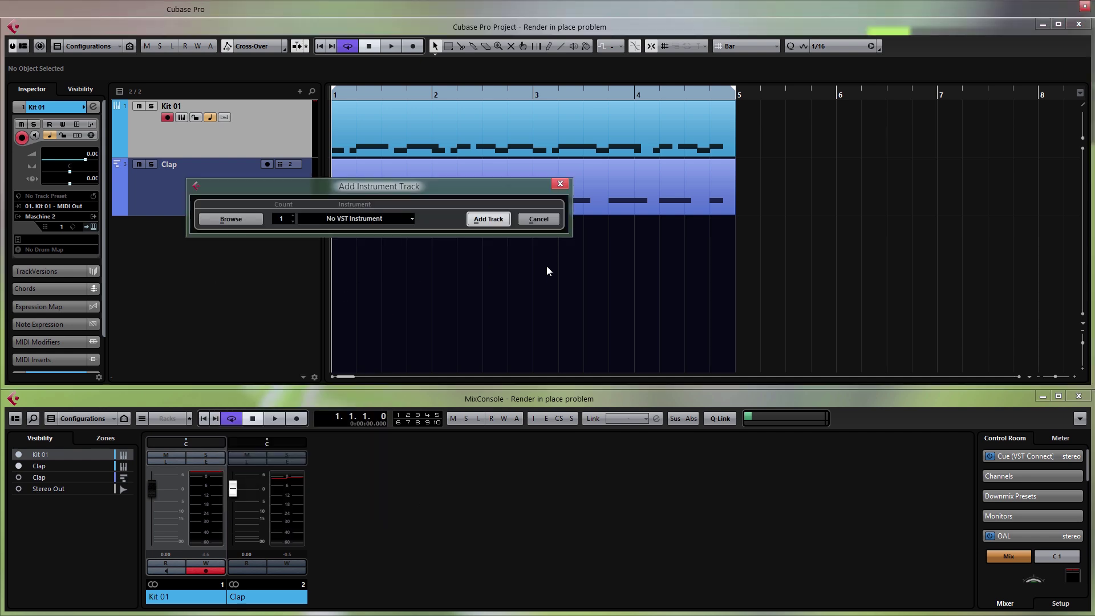
pyautogui.click(365, 219)
pyautogui.click(366, 507)
pyautogui.click(488, 219)
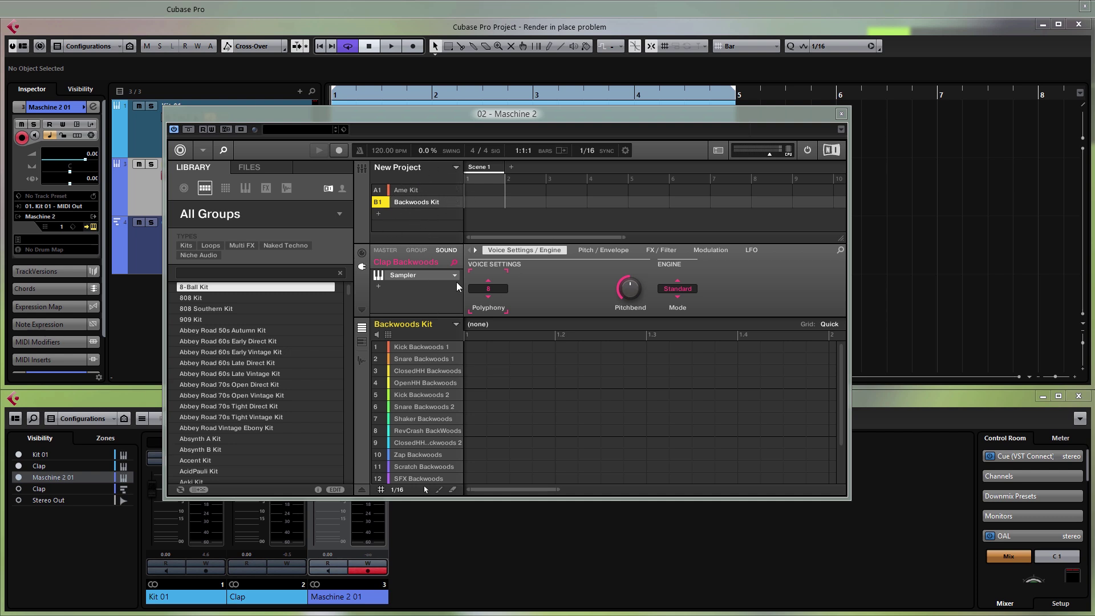
pyautogui.click(841, 114)
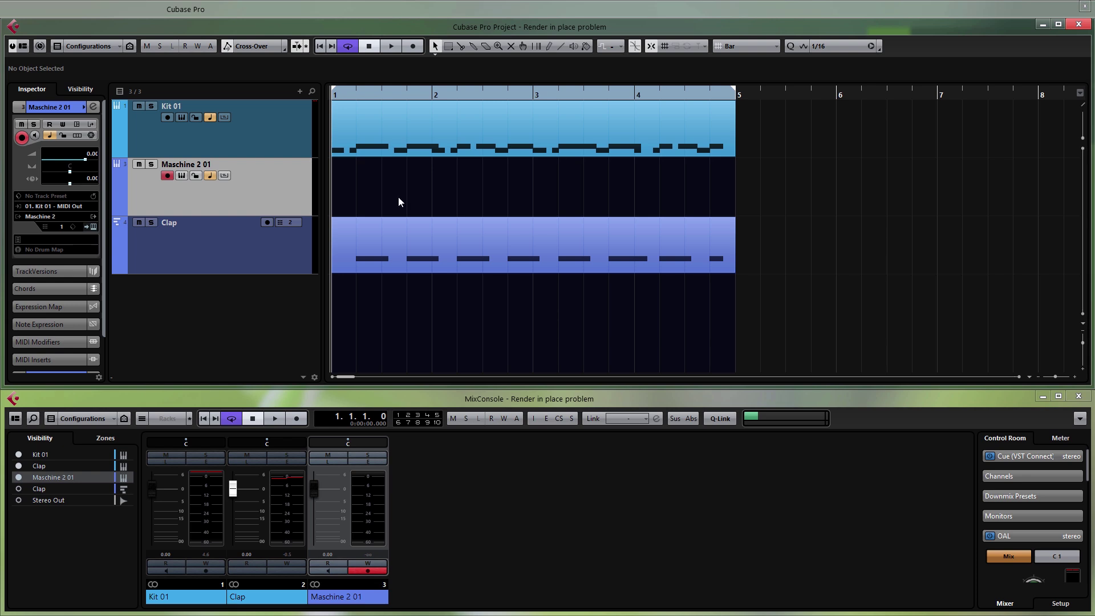
# Step: Select the Clap track, open Kit 01's Maschine window, and pick the 2Pranged instrument preset
pyautogui.click(254, 243)
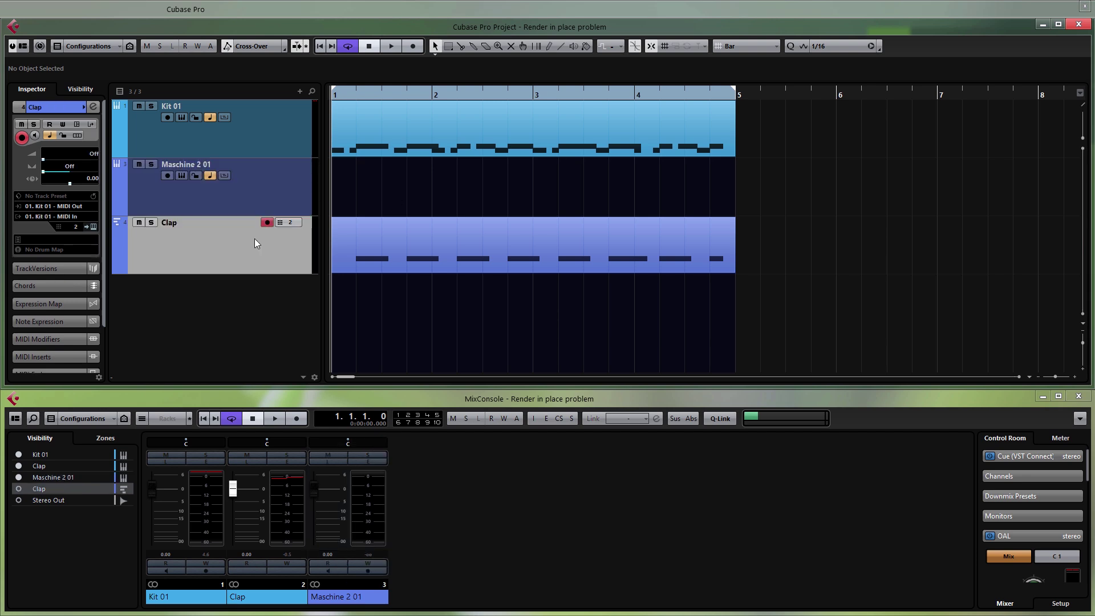
pyautogui.hotkey('ctrl', 'e')
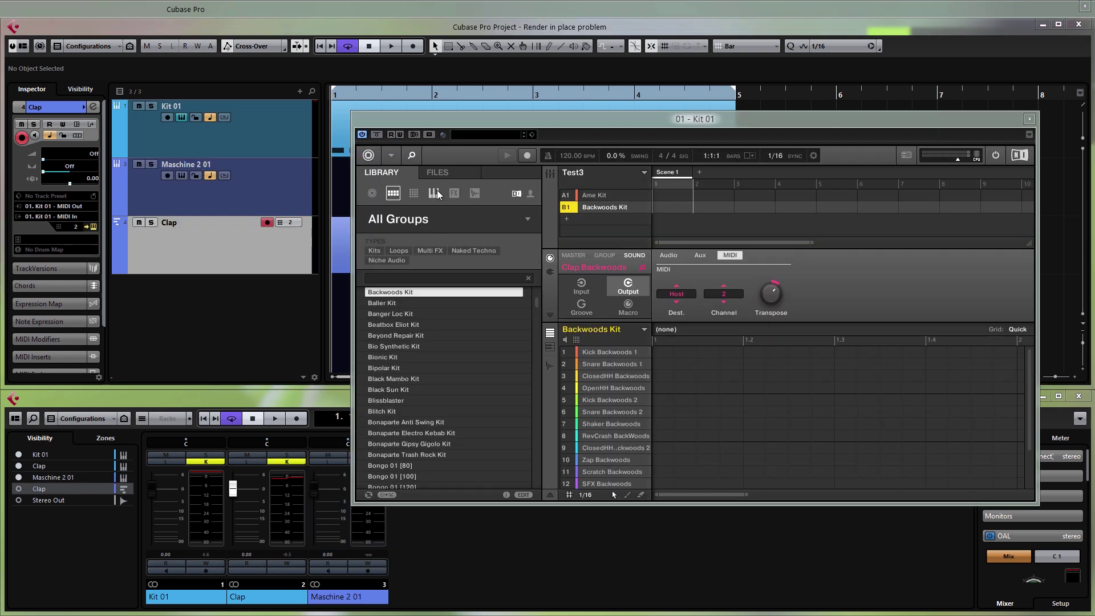
pyautogui.click(433, 195)
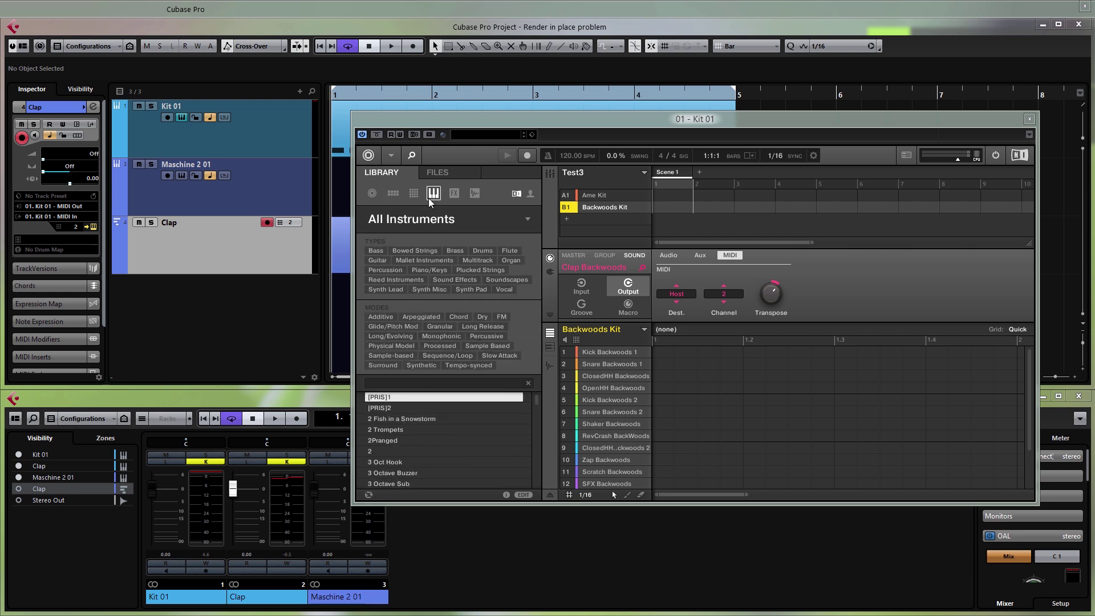
pyautogui.click(419, 438)
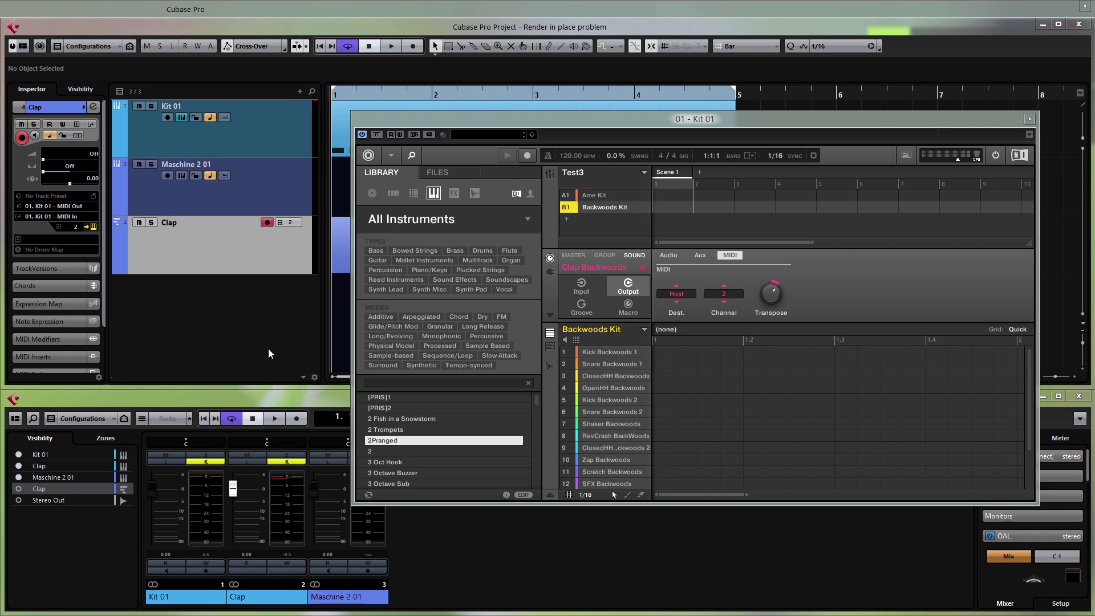
# Step: Cancel adding an instrument track and add an empty Group C1 in Maschine
pyautogui.rightClick(261, 323)
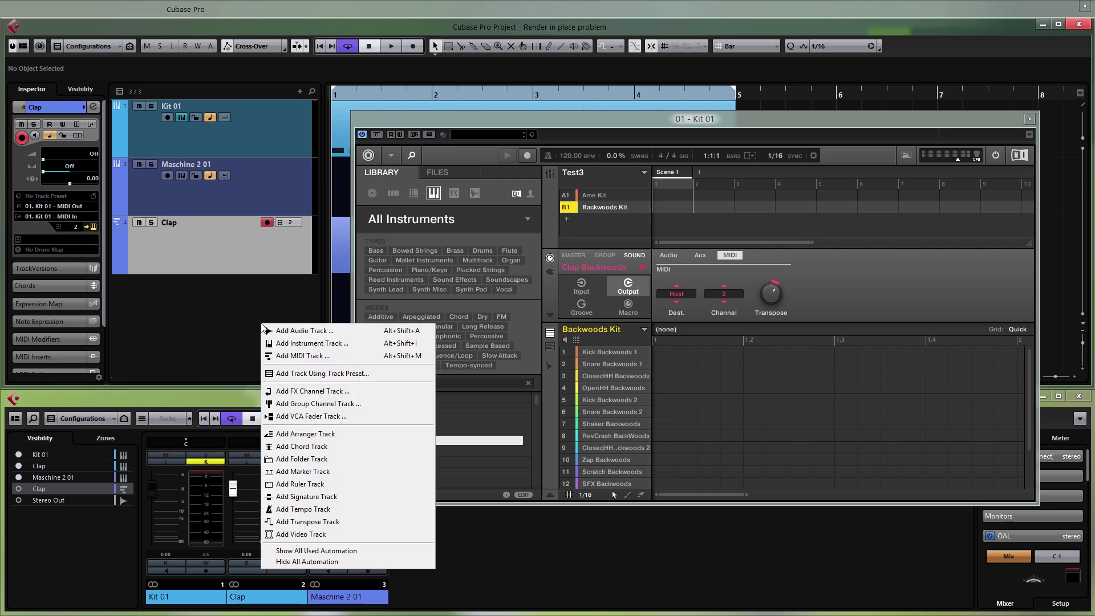
pyautogui.click(291, 345)
pyautogui.click(381, 222)
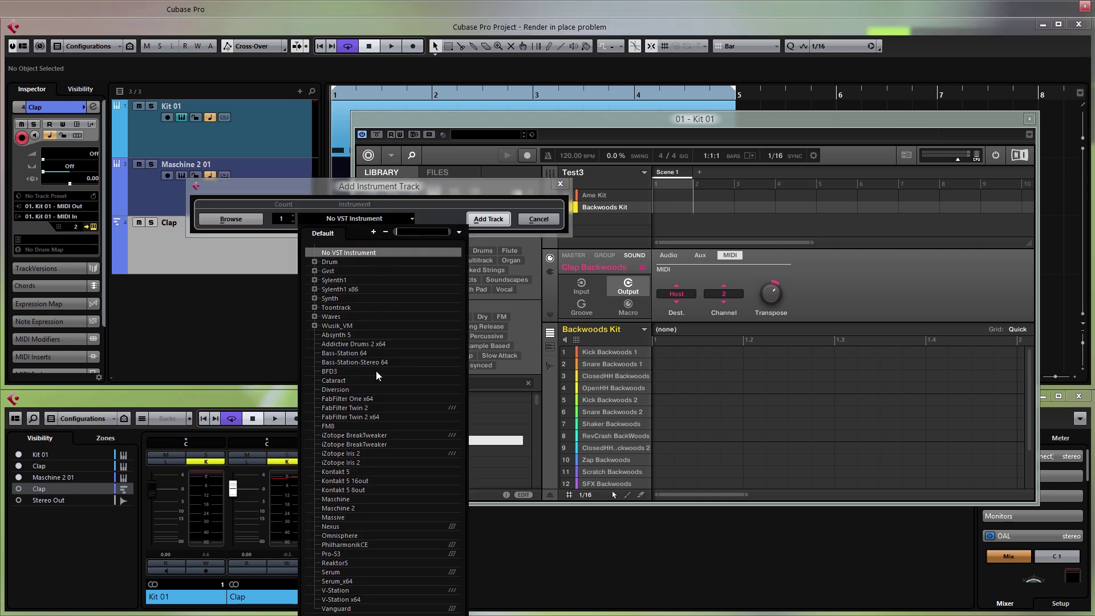
pyautogui.press('Escape')
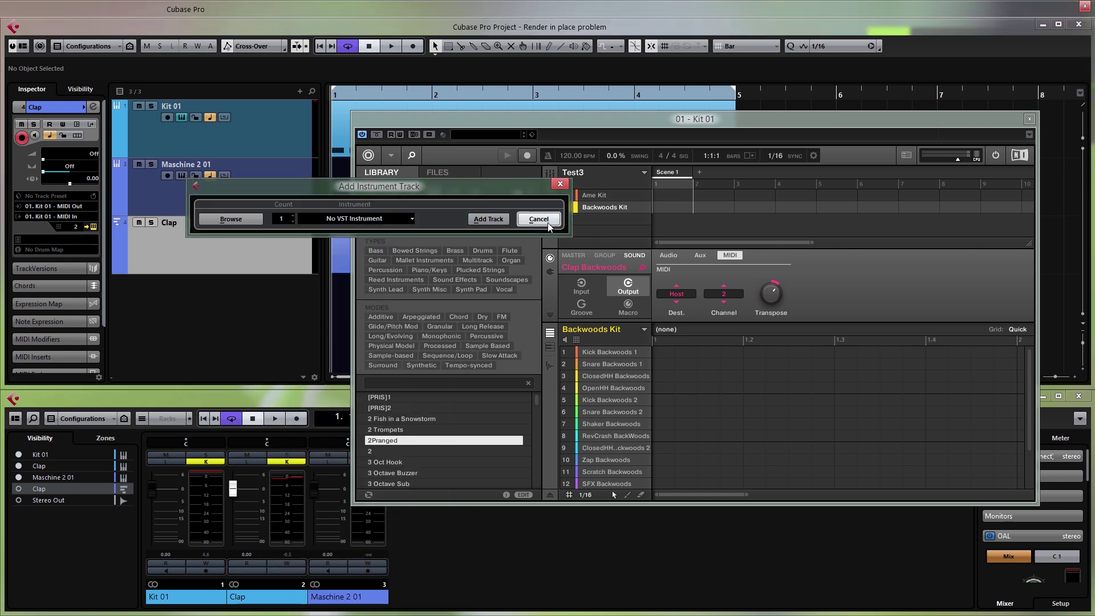
pyautogui.press('Escape')
pyautogui.click(566, 223)
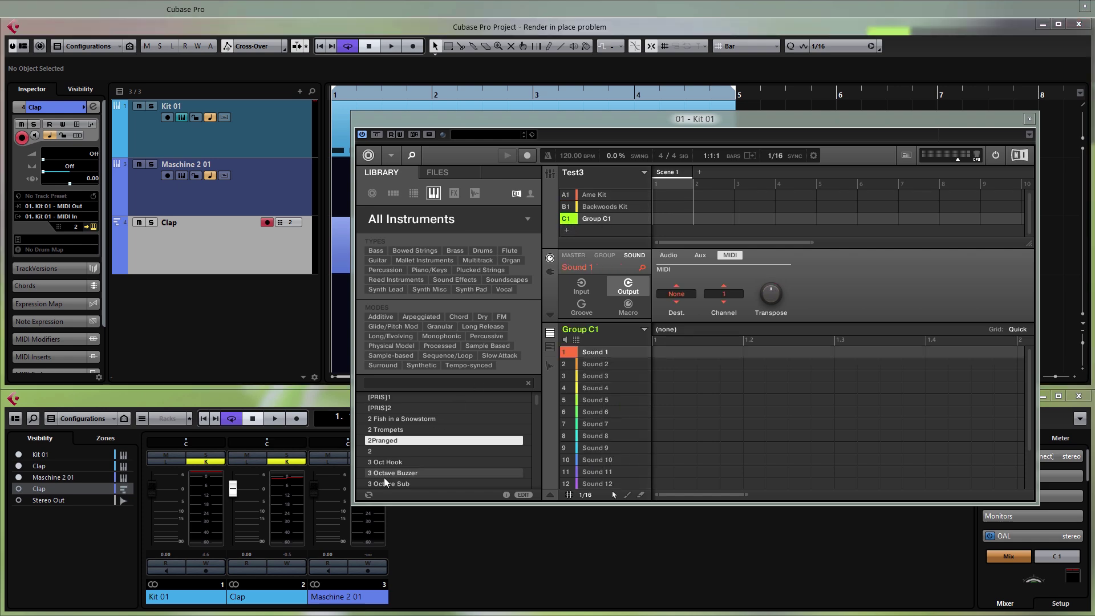
# Step: Filter presets to Bass, load 3 Octave Sub into Group C1's first sound, and show Massive's interface
pyautogui.click(377, 251)
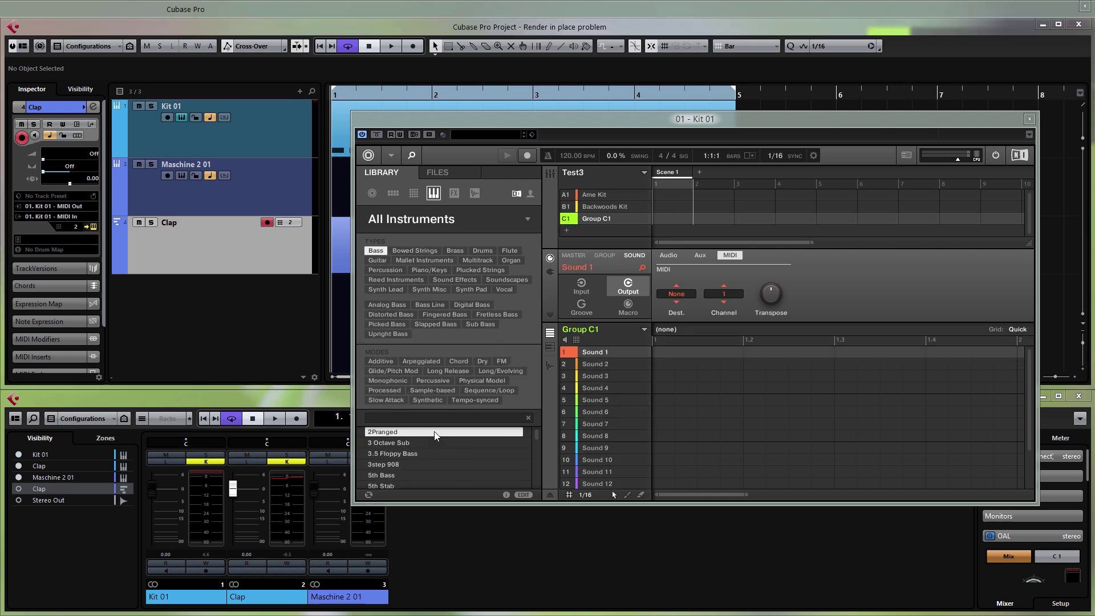
pyautogui.doubleClick(438, 433)
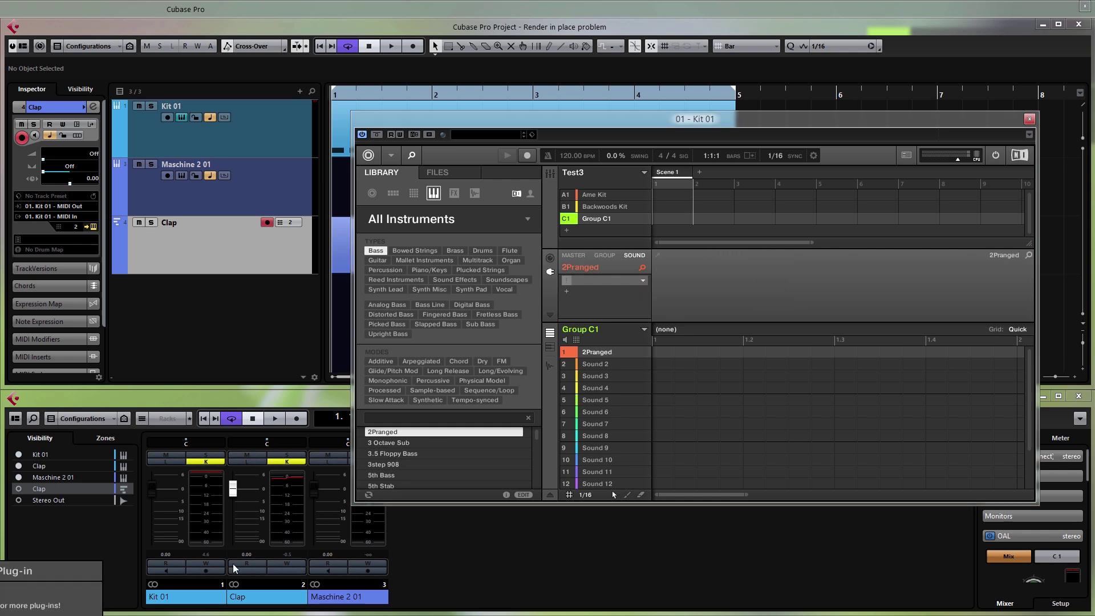
pyautogui.click(417, 443)
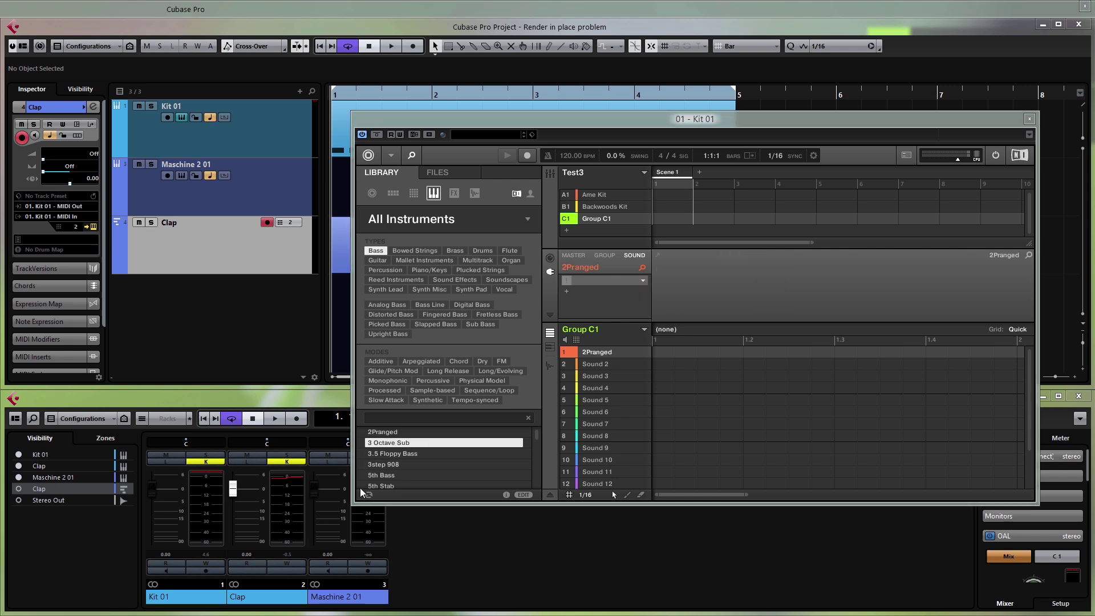
pyautogui.doubleClick(415, 443)
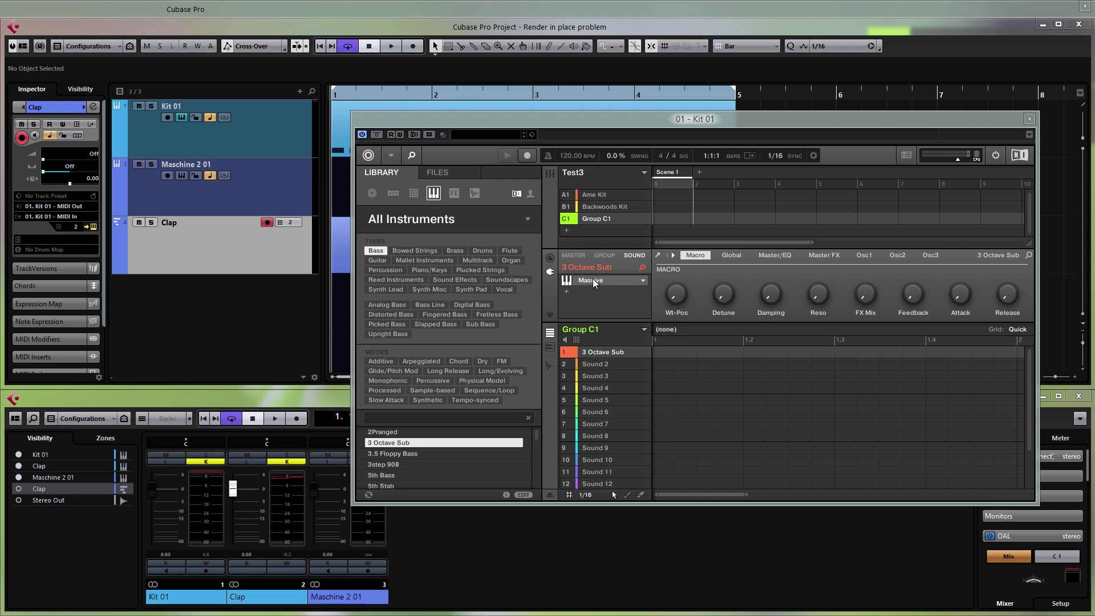
pyautogui.click(567, 280)
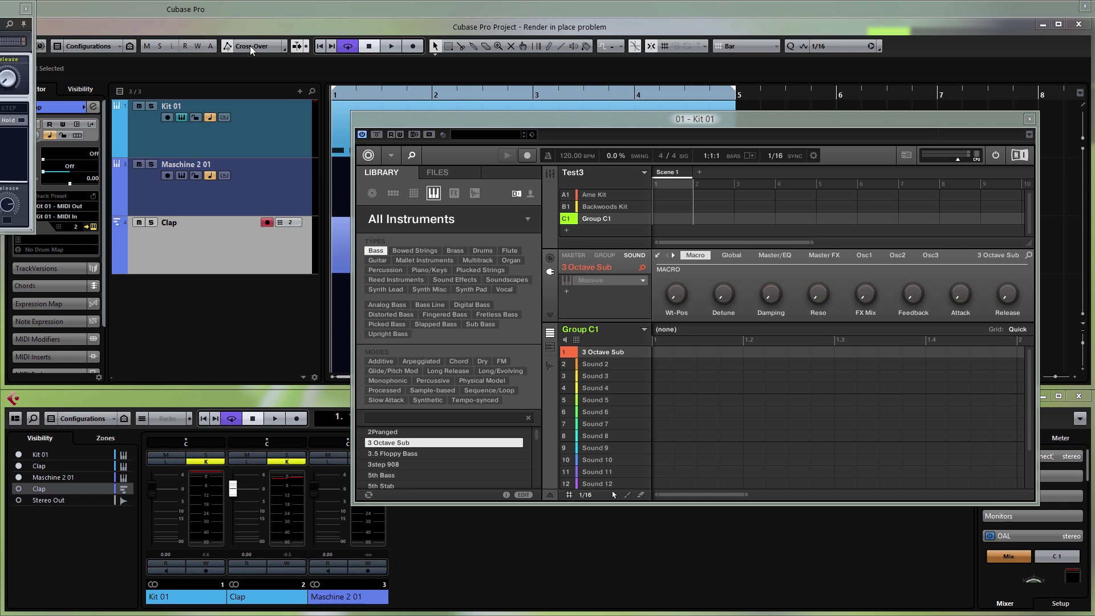
# Step: Expand Massive to its full synth editor and add a new Massive 01 instrument track
pyautogui.click(405, 150)
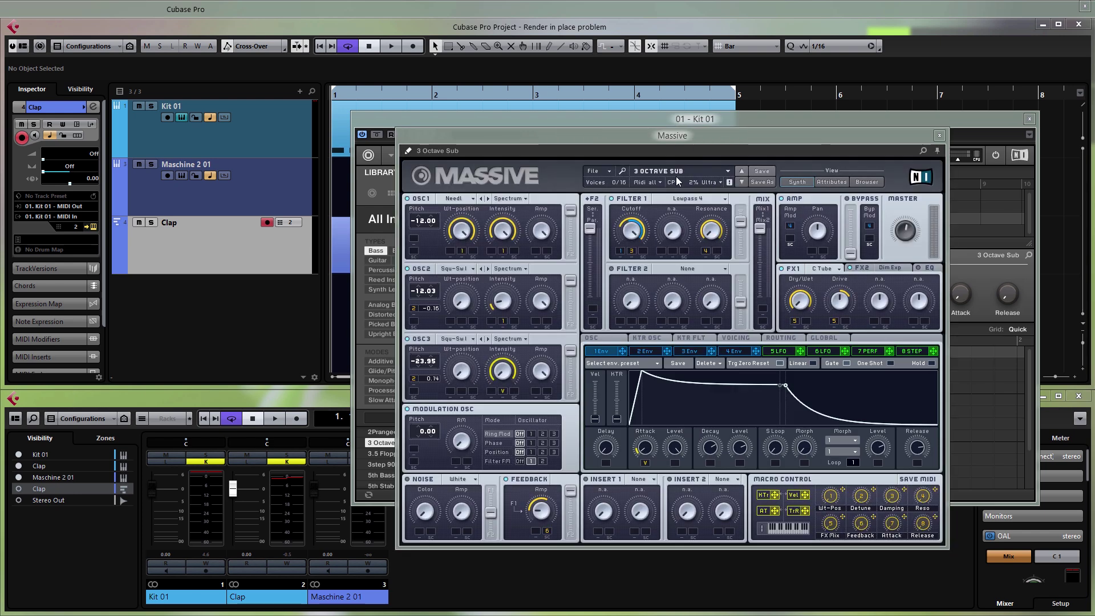
pyautogui.moveTo(827, 139); pyautogui.dragTo(789, 142)
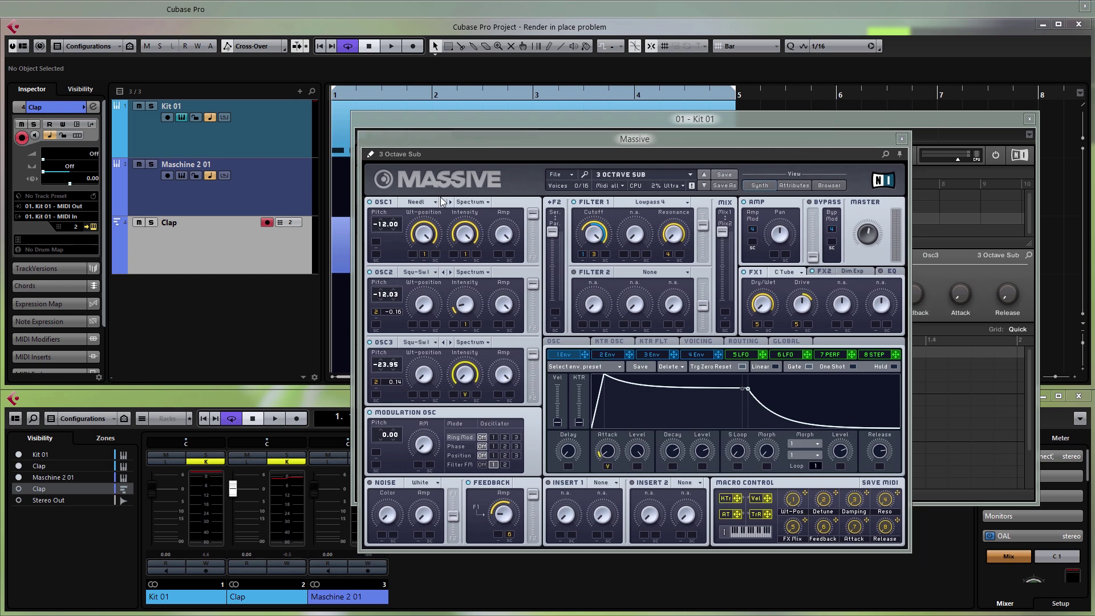
pyautogui.rightClick(254, 321)
pyautogui.click(268, 335)
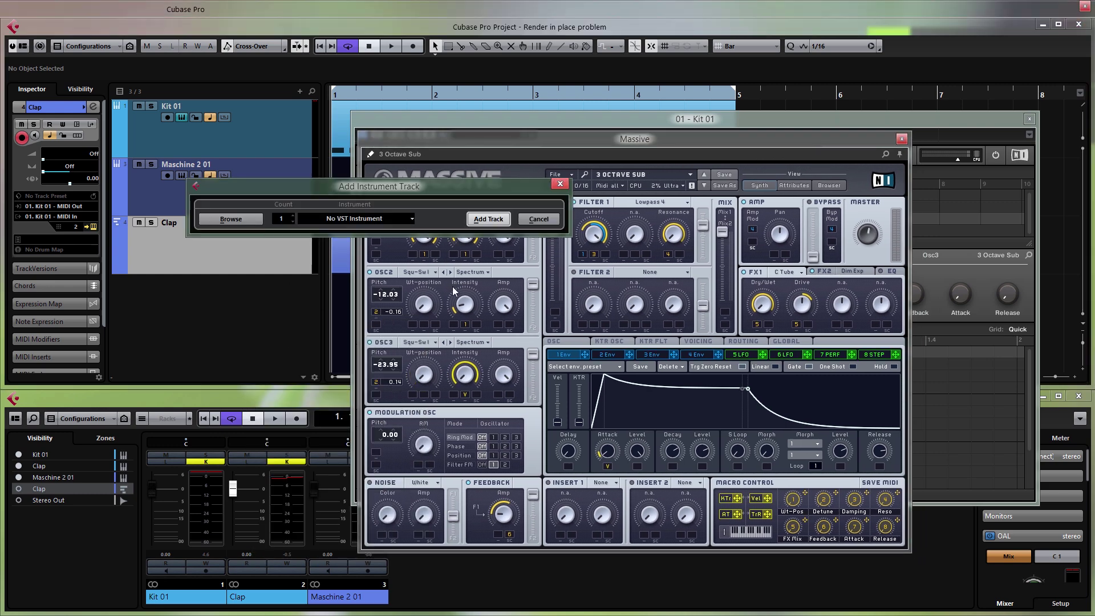
pyautogui.click(399, 219)
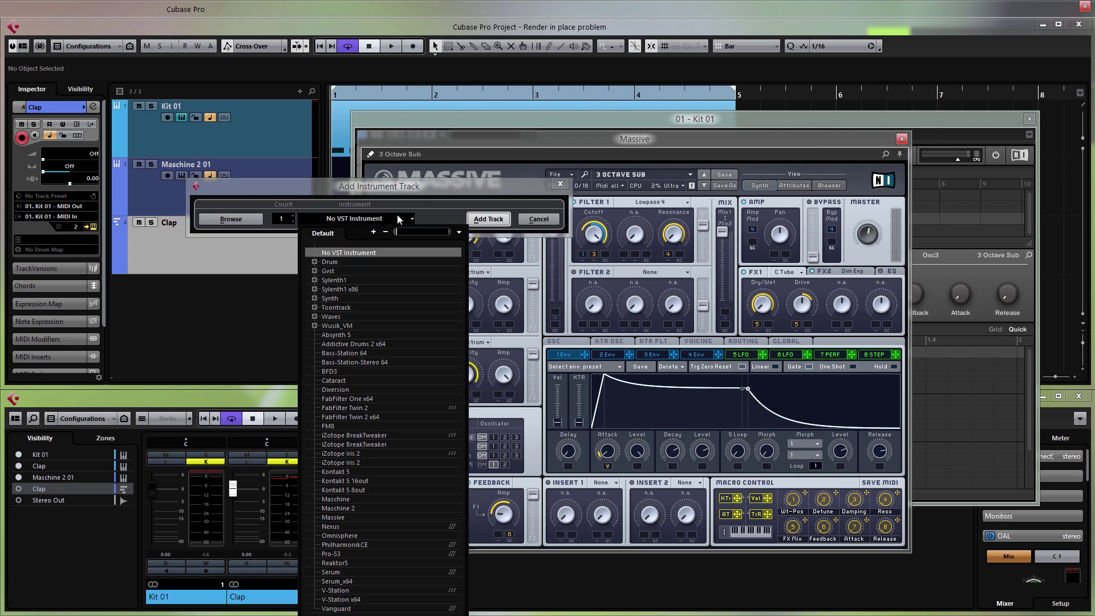
pyautogui.click(358, 517)
pyautogui.click(488, 219)
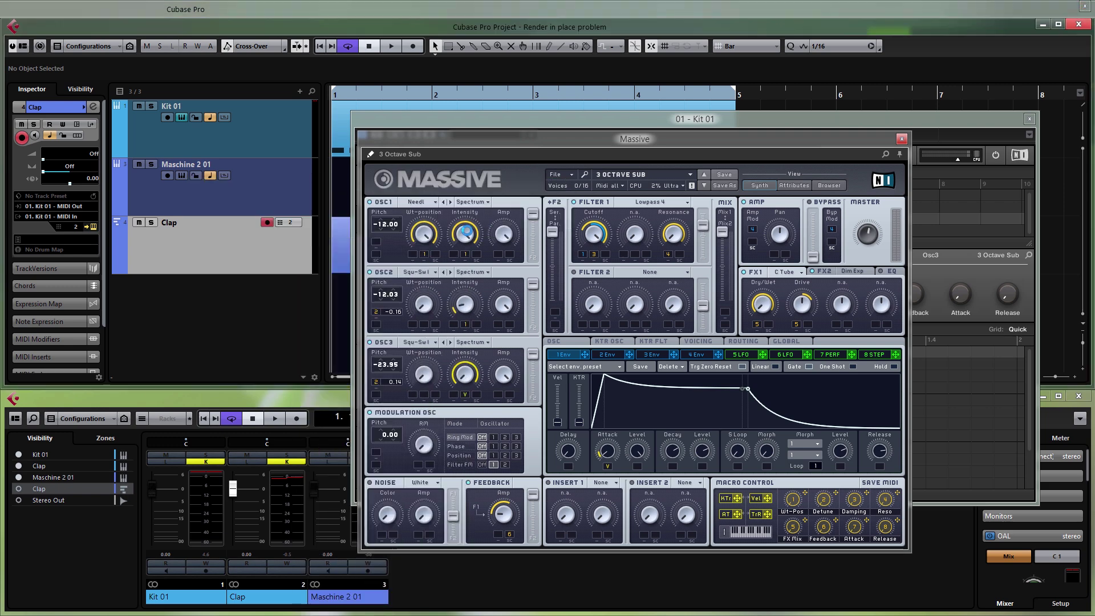
pyautogui.moveTo(160, 406); pyautogui.dragTo(380, 151)
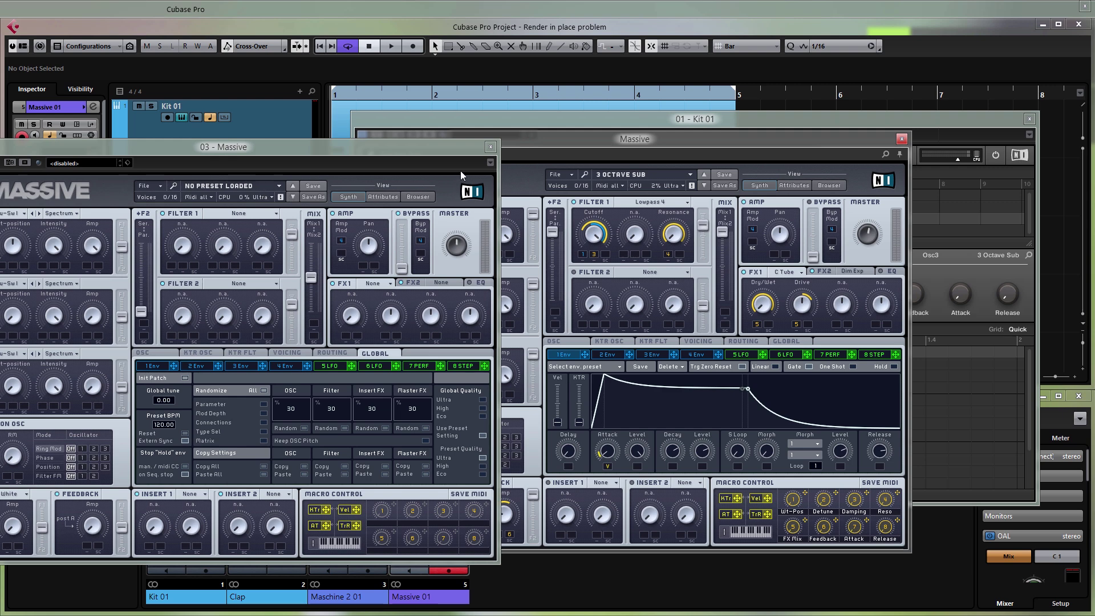
# Step: Close the empty 03 - Massive window and the 01 - Kit 01 Maschine window
pyautogui.click(490, 147)
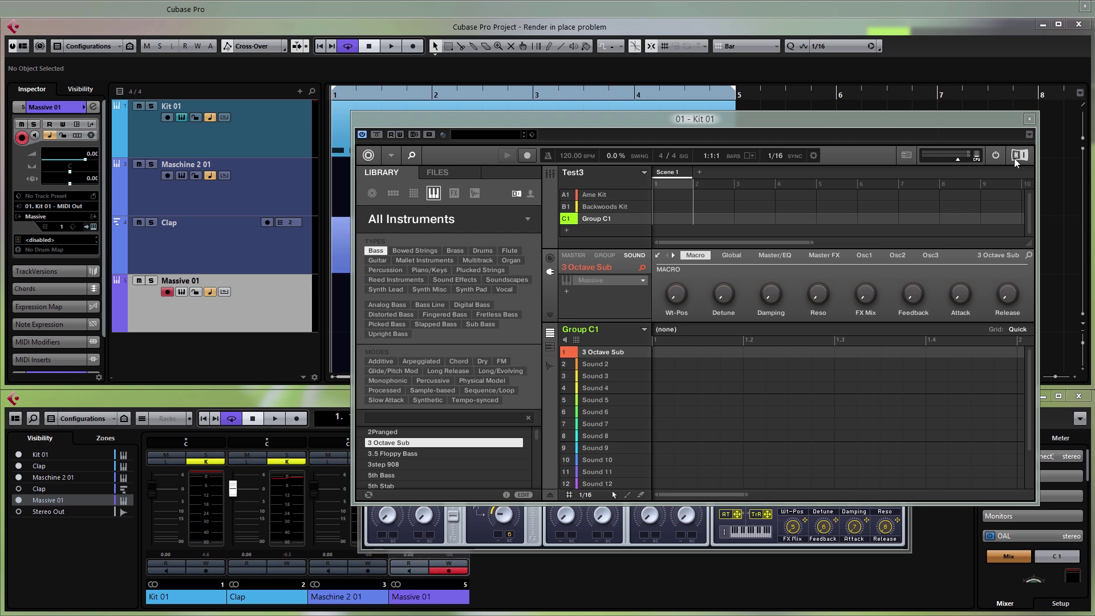
pyautogui.click(1030, 118)
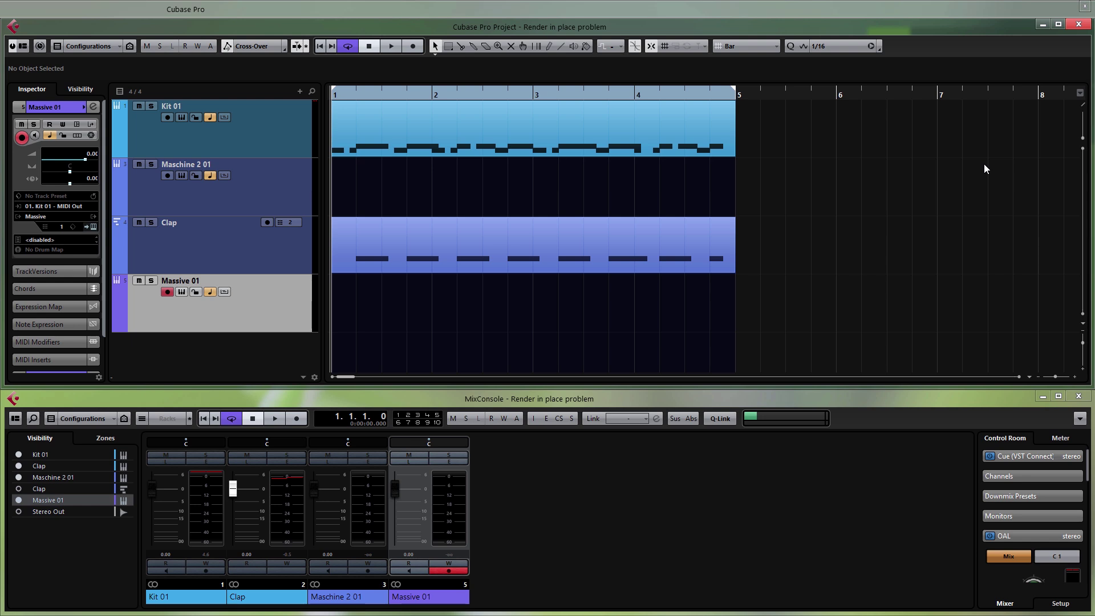